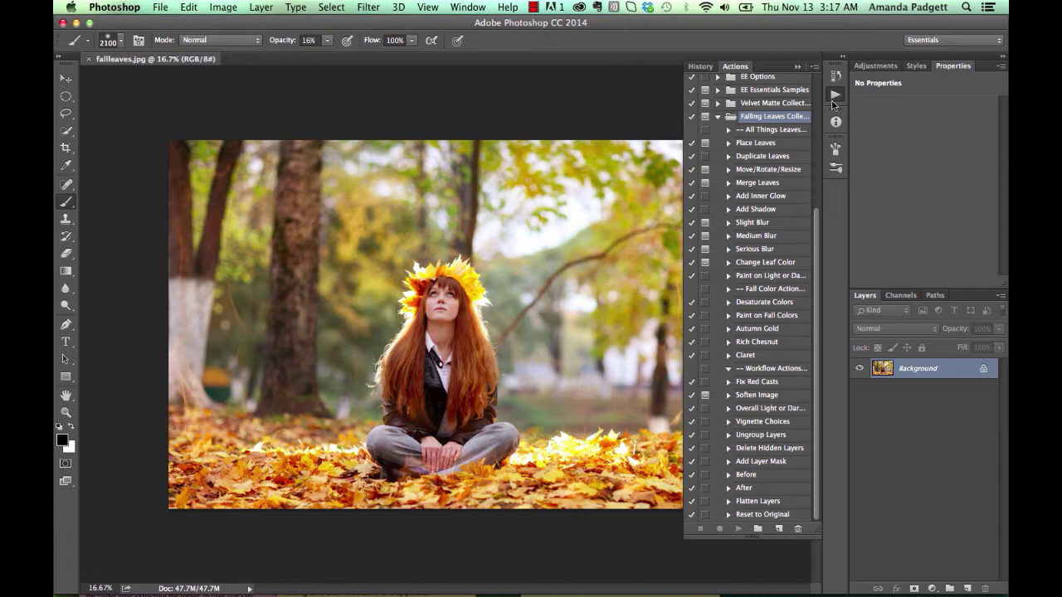
Run the Place Leaves action from the Falling Leaves set and browse to Falling Leaves > LEAF OVERLAYS on USB DISK
{"action": "left_click", "coordinate": [773, 143]}
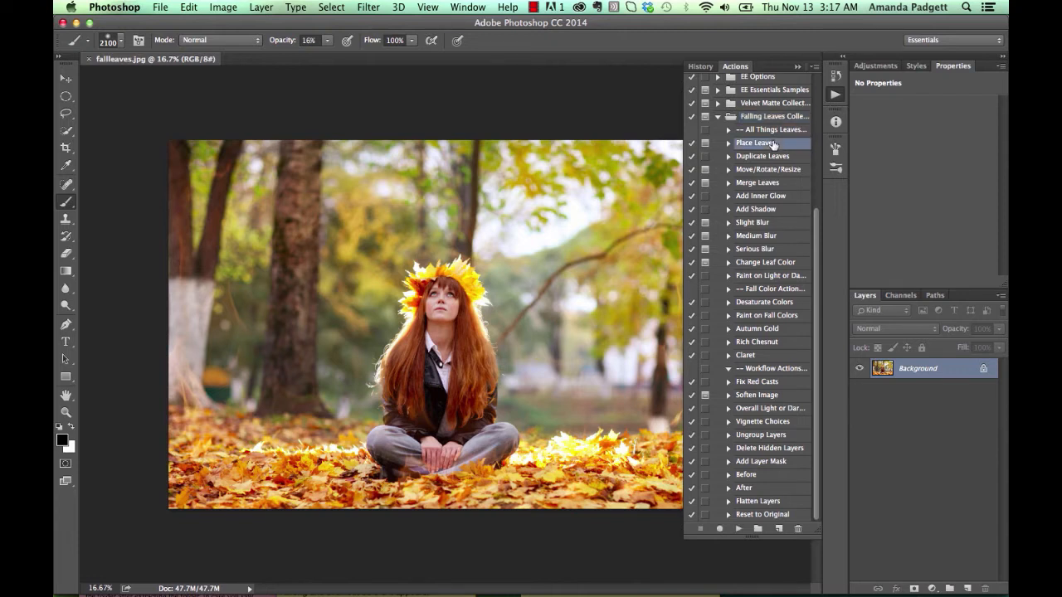
{"action": "left_click", "coordinate": [719, 116]}
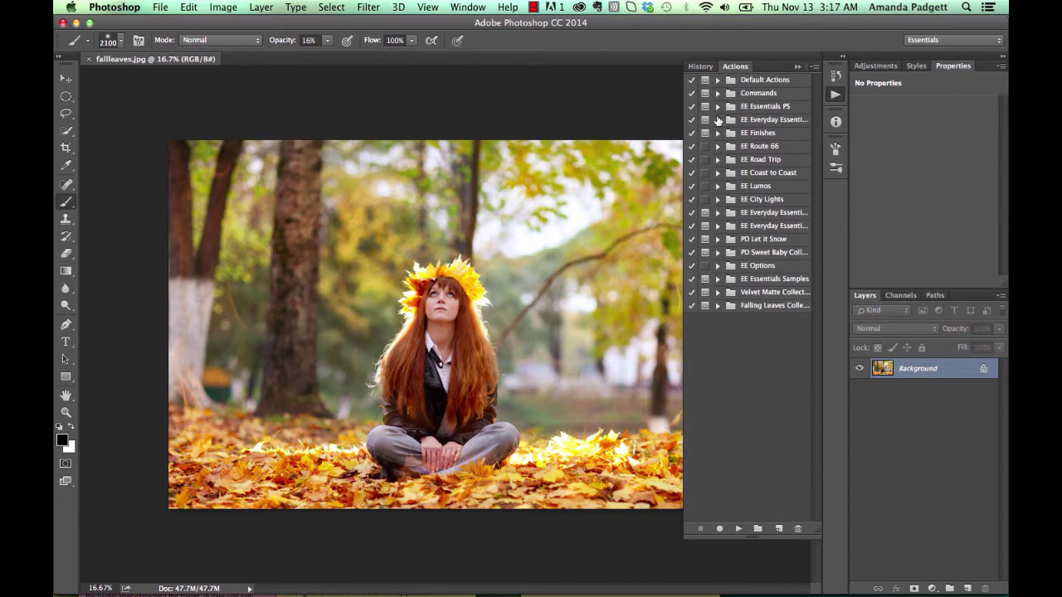
{"action": "left_click", "coordinate": [718, 306]}
{"action": "scroll", "coordinate": [759, 264], "scroll_direction": "down", "scroll_amount": 7}
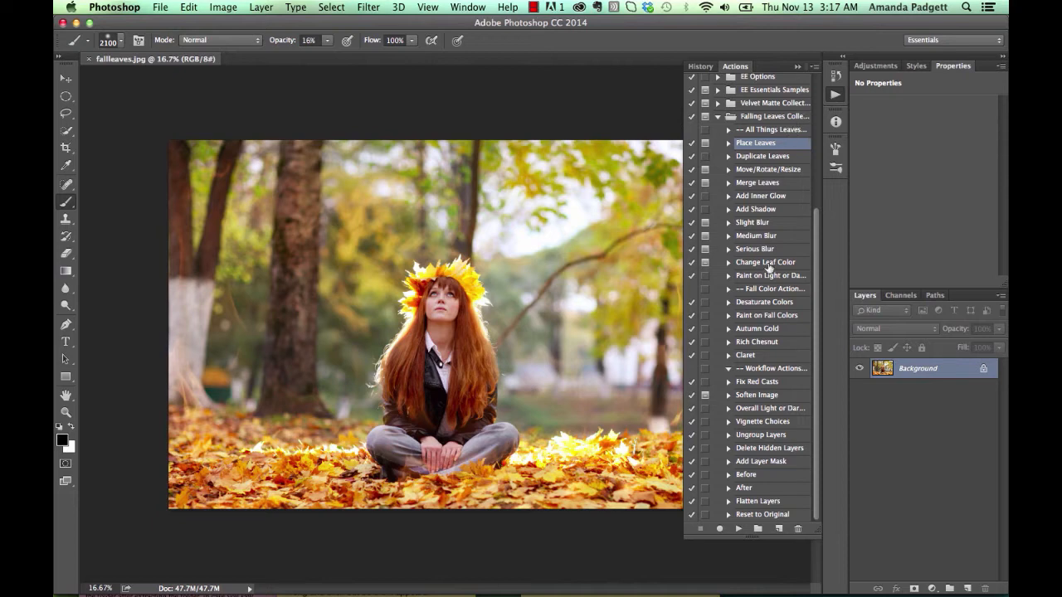
{"action": "left_click", "coordinate": [739, 529]}
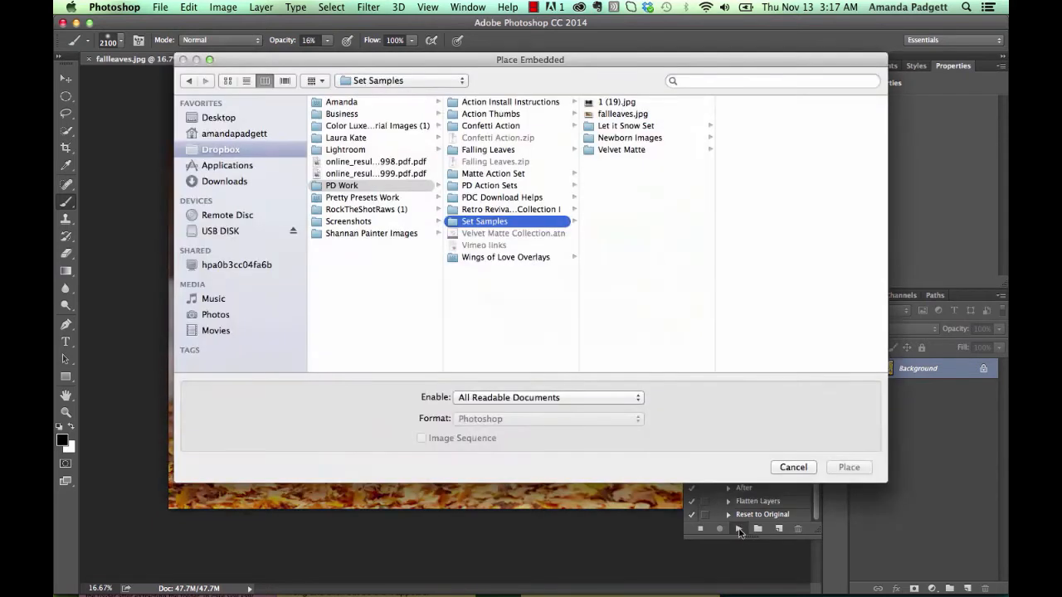
{"action": "left_click", "coordinate": [237, 230]}
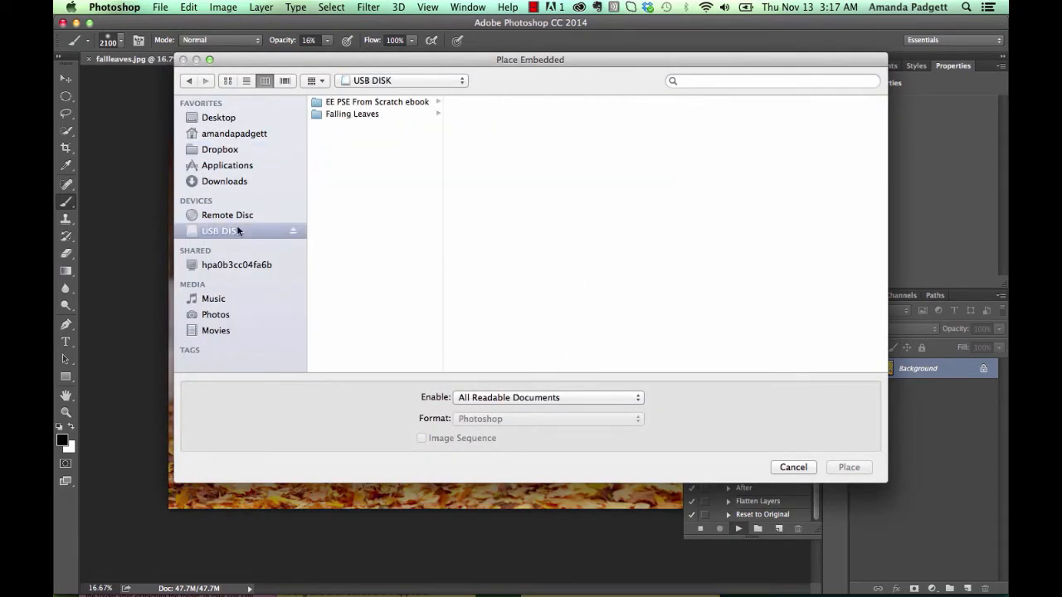
{"action": "left_click", "coordinate": [355, 115]}
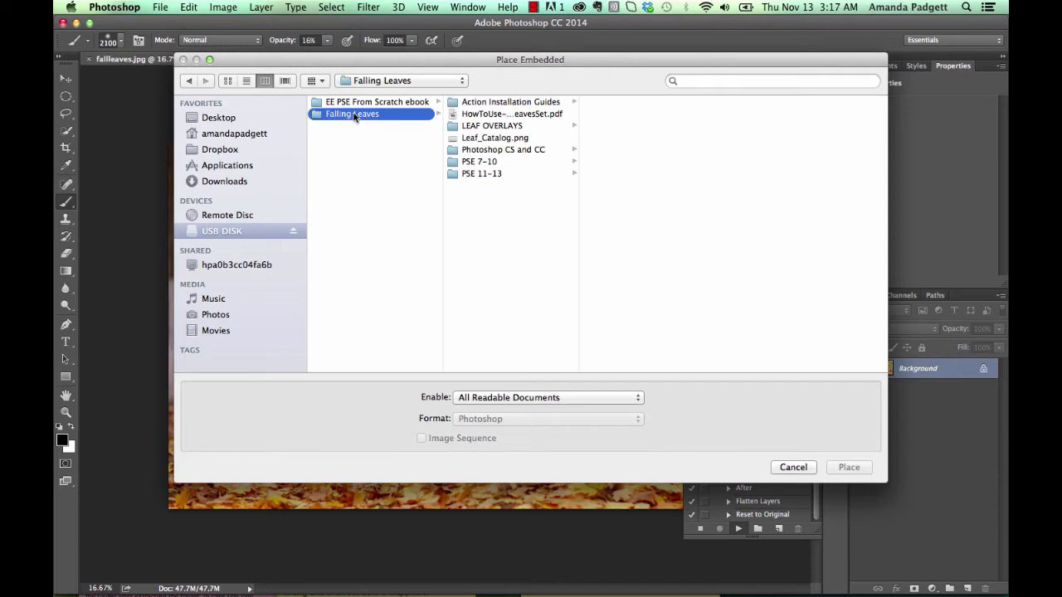
{"action": "left_click", "coordinate": [488, 126]}
Place Leaf-18.png, scaled to about 18% width and 23% height, in the upper trees to the right of the woman
{"action": "left_click", "coordinate": [622, 172]}
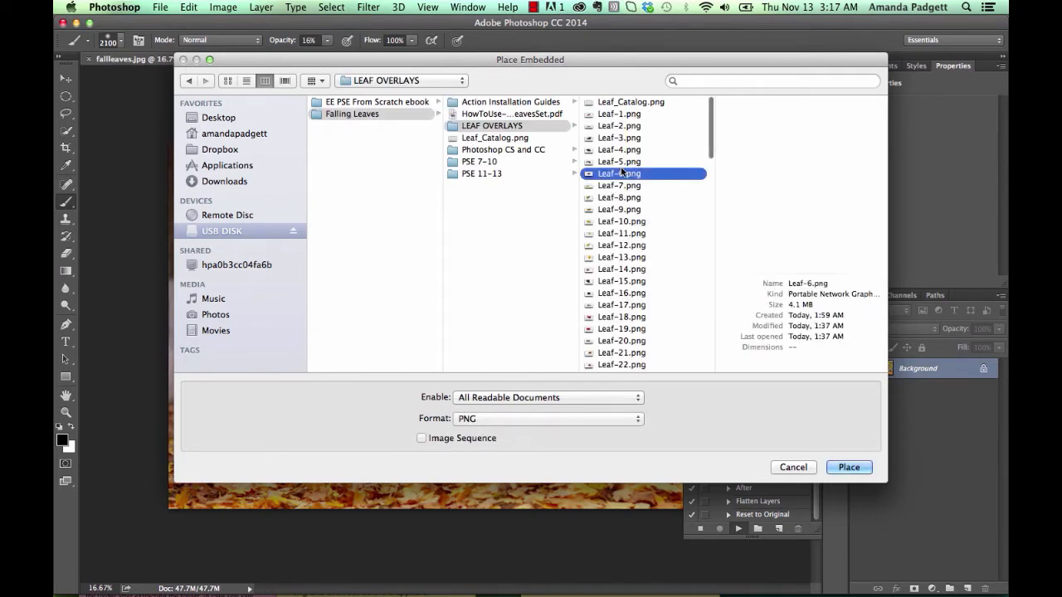
{"action": "scroll", "coordinate": [624, 170], "scroll_direction": "down", "scroll_amount": 1}
{"action": "left_click", "coordinate": [627, 113]}
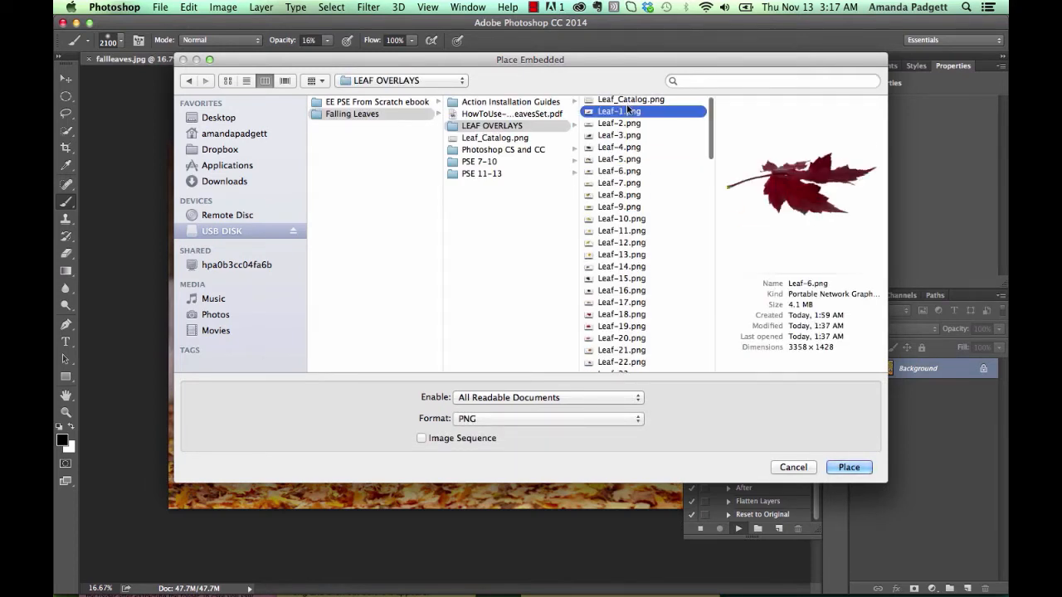
{"action": "left_click", "coordinate": [627, 99]}
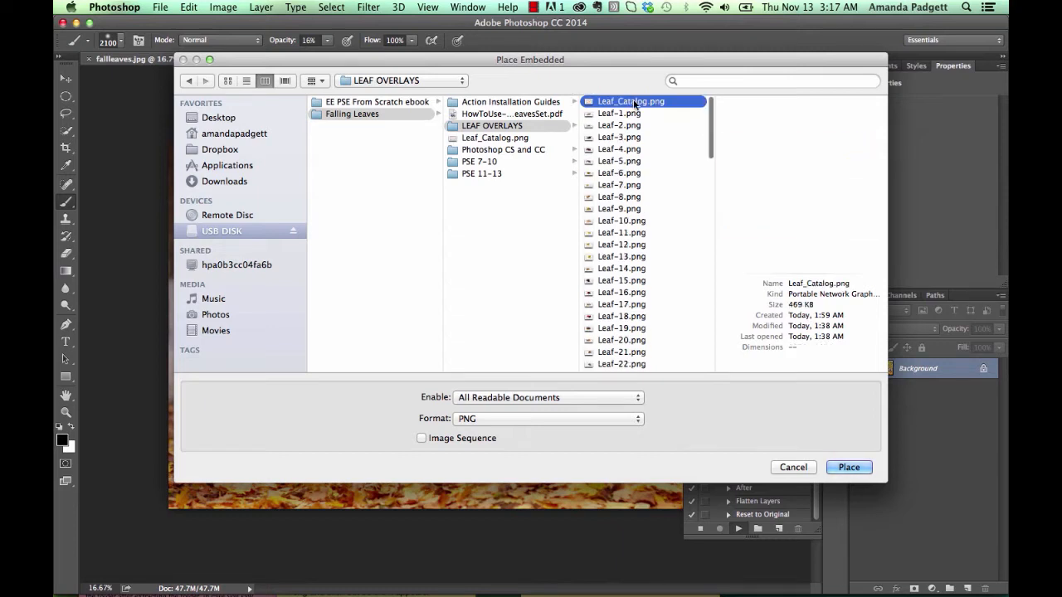
{"action": "scroll", "coordinate": [626, 204], "scroll_direction": "down", "scroll_amount": 2}
{"action": "scroll", "coordinate": [625, 202], "scroll_direction": "down", "scroll_amount": 2}
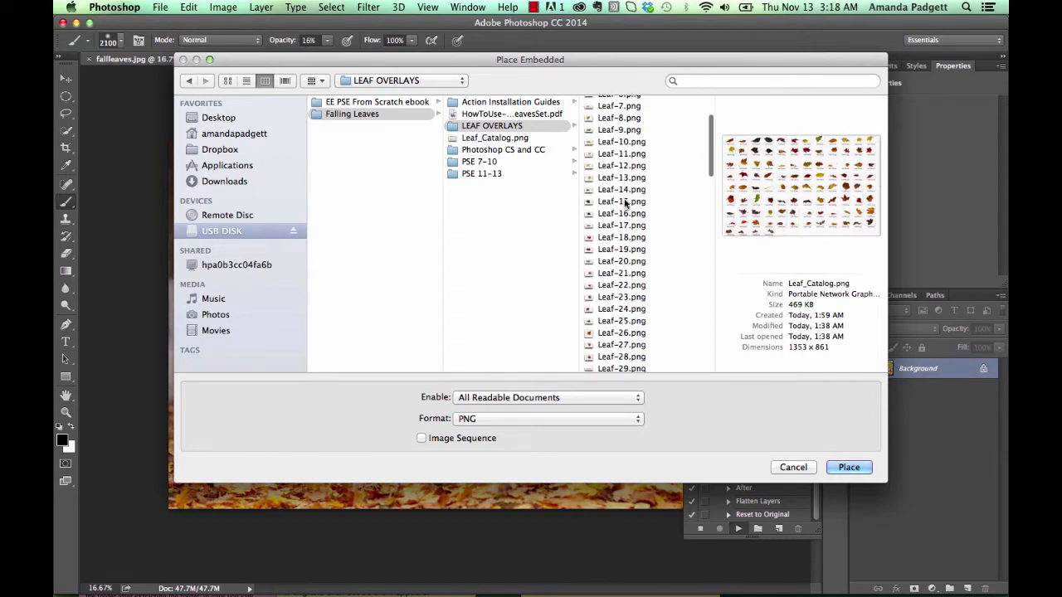
{"action": "left_click", "coordinate": [622, 201]}
{"action": "left_click", "coordinate": [624, 238]}
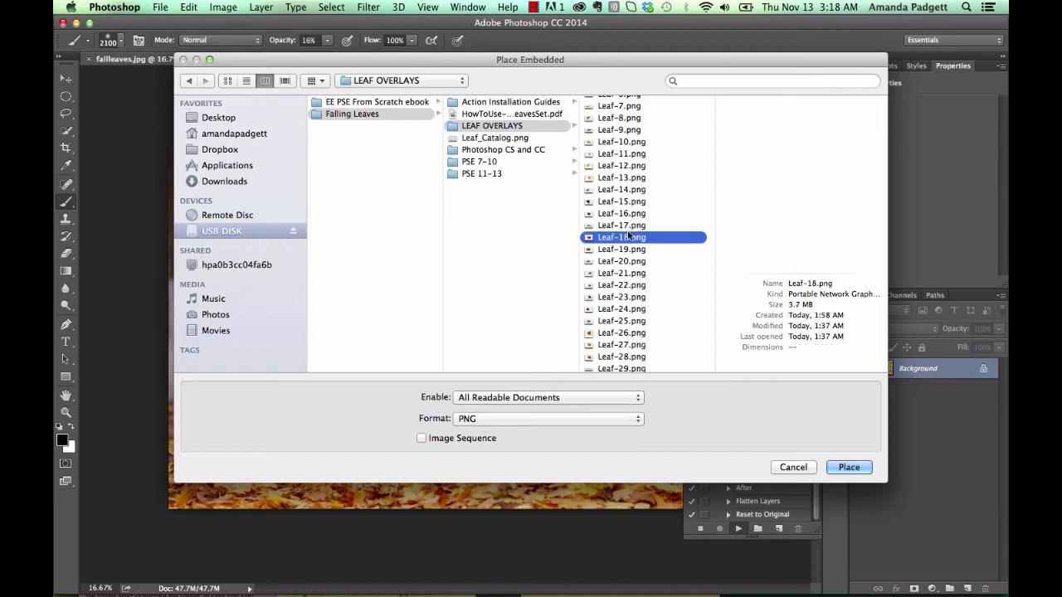
{"action": "left_click", "coordinate": [848, 467]}
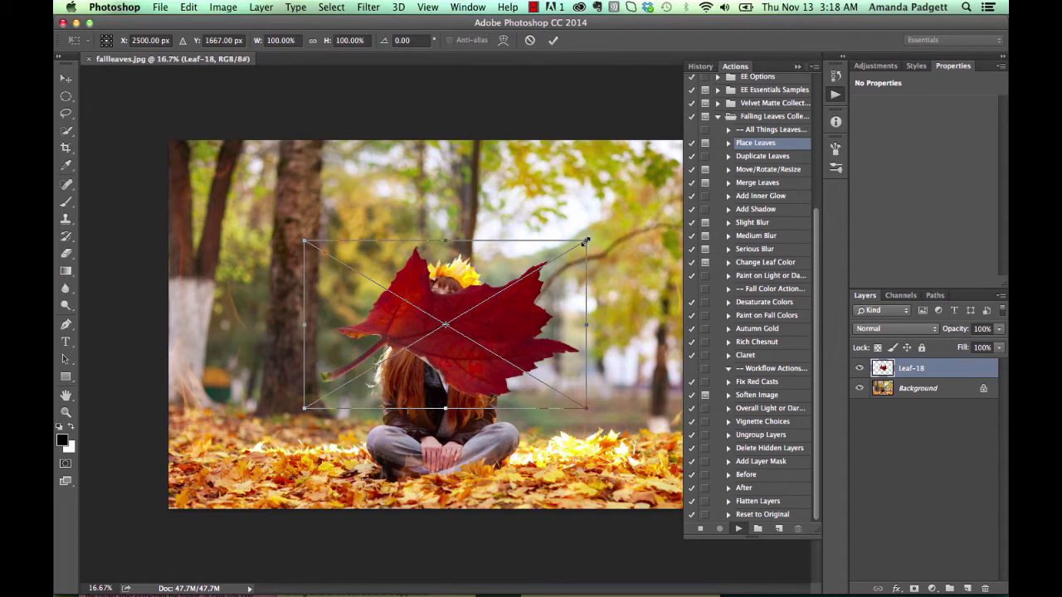
{"action": "left_click_drag", "start_coordinate": [586, 241], "coordinate": [597, 181]}
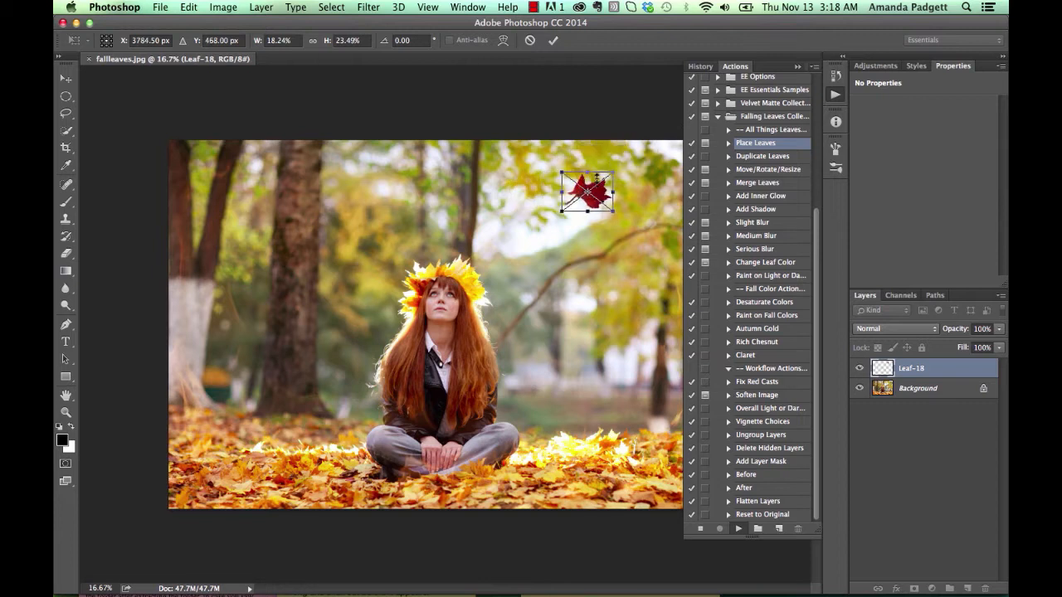
{"action": "left_click", "coordinate": [553, 42]}
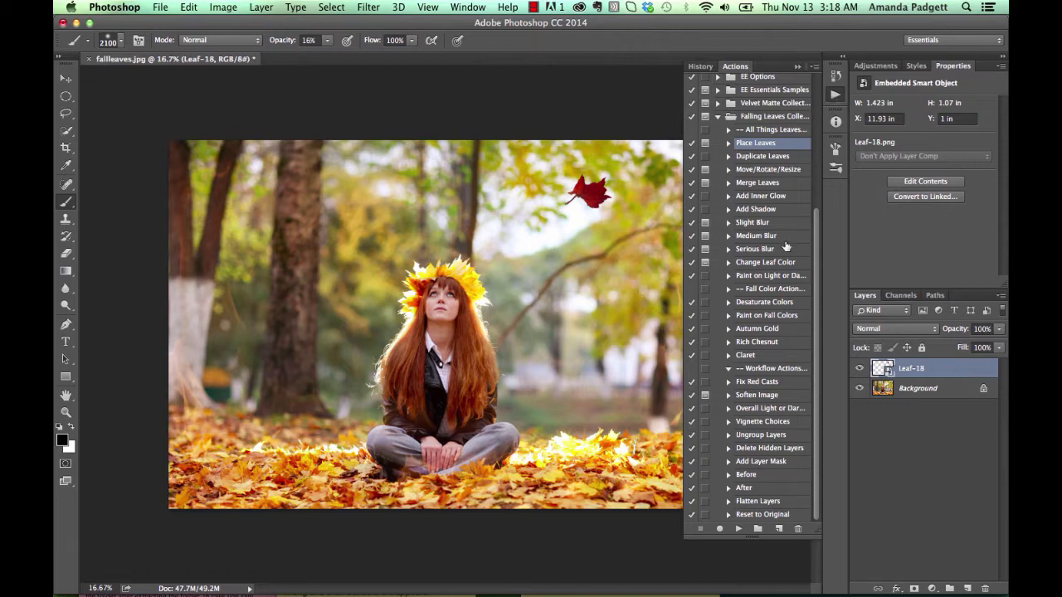
Run the Place Leaves action again and embed Leaf-21.png from the LEAF OVERLAYS folder
{"action": "left_click", "coordinate": [740, 529]}
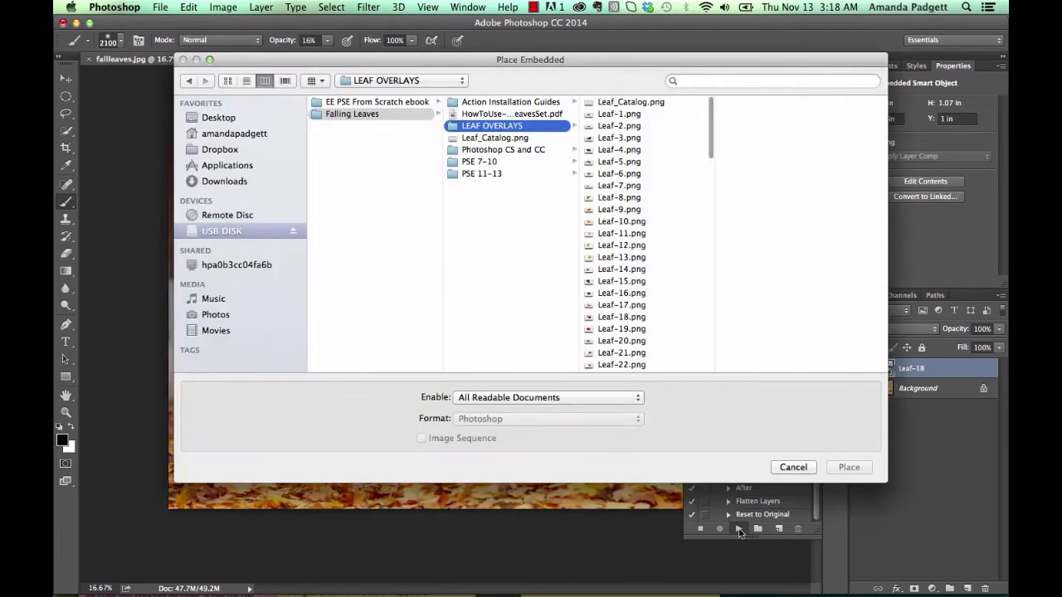
{"action": "left_click", "coordinate": [630, 305]}
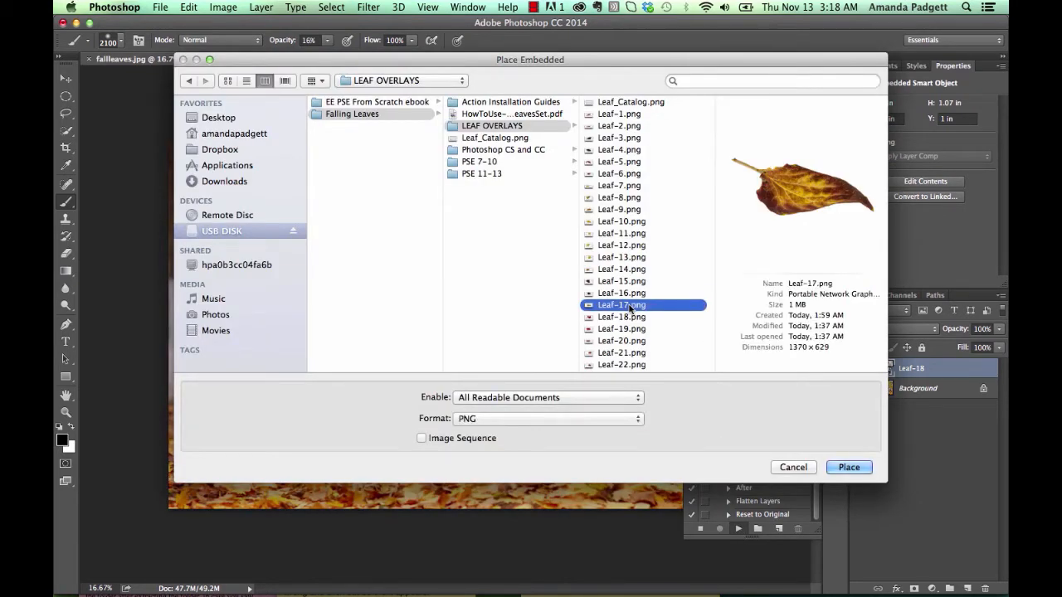
{"action": "scroll", "coordinate": [631, 309], "scroll_direction": "down", "scroll_amount": 1}
{"action": "left_click", "coordinate": [631, 306]}
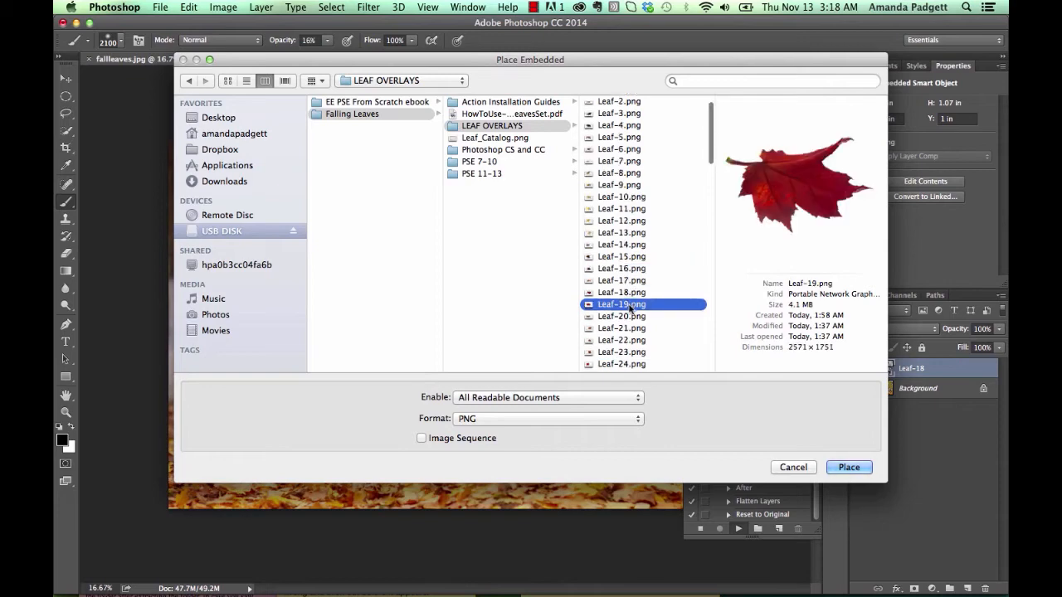
{"action": "scroll", "coordinate": [630, 309], "scroll_direction": "down", "scroll_amount": 1}
{"action": "left_click", "coordinate": [631, 311]}
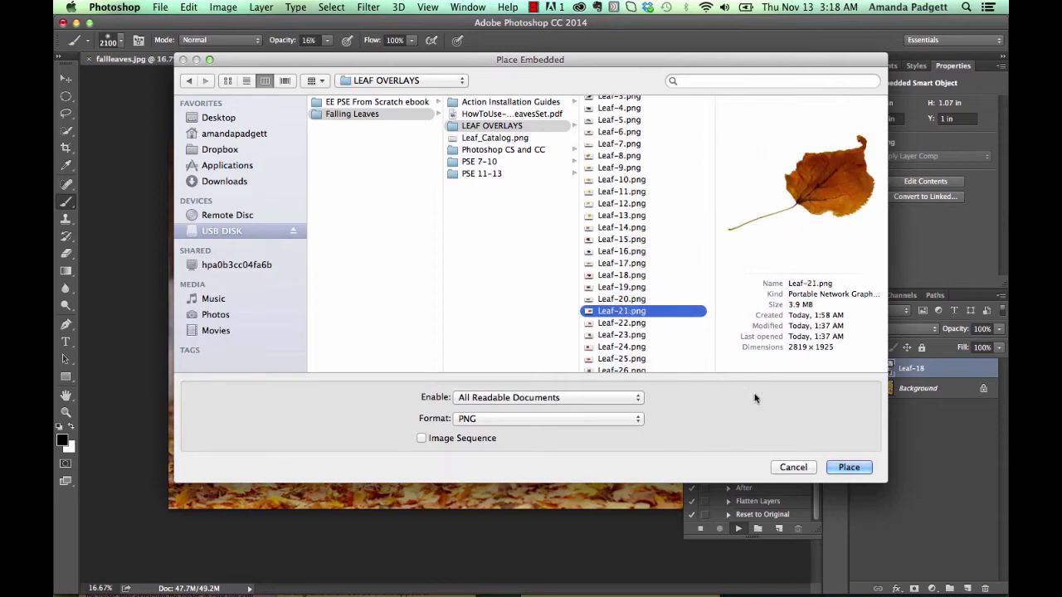
{"action": "left_click", "coordinate": [851, 469]}
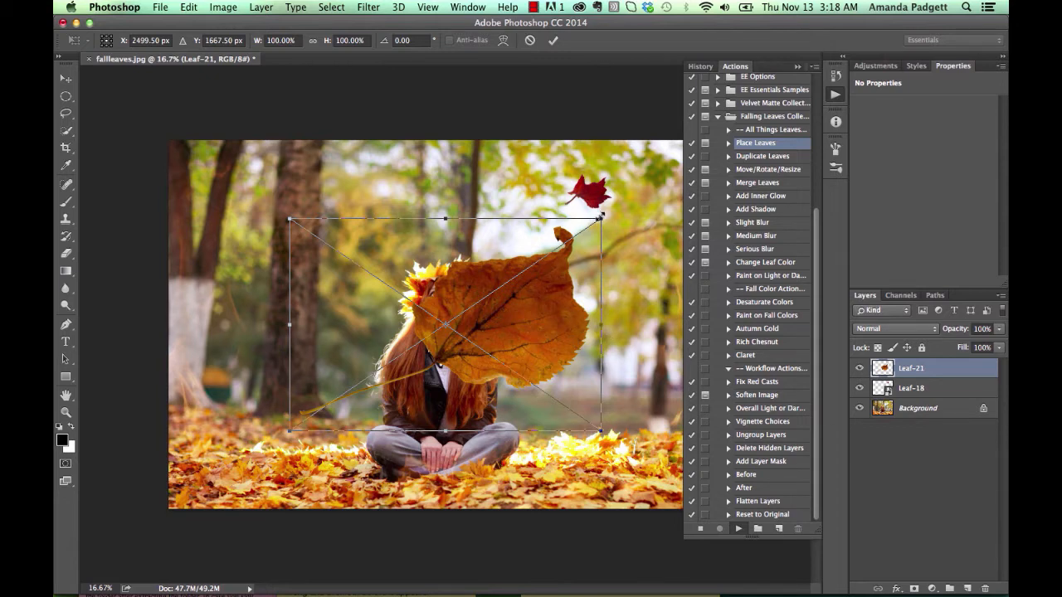
Scale Leaf-21 to about 15% width and 21% height, rotate it about -97°, and position it beside the tree trunk left of the woman
{"action": "left_click_drag", "start_coordinate": [601, 217], "coordinate": [323, 396]}
{"action": "right_click", "coordinate": [335, 396]}
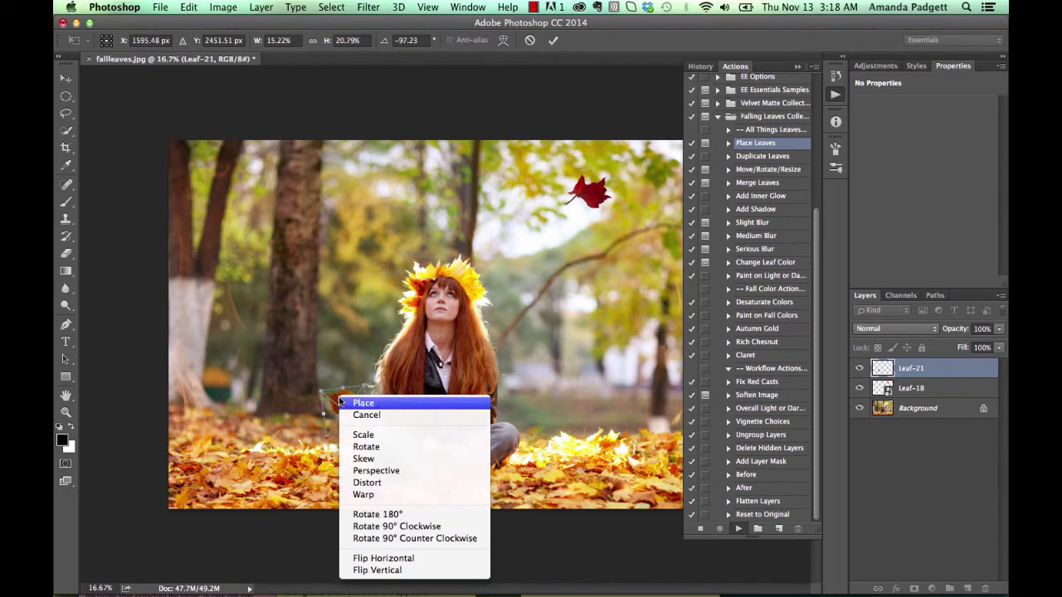
{"action": "key", "text": "Escape"}
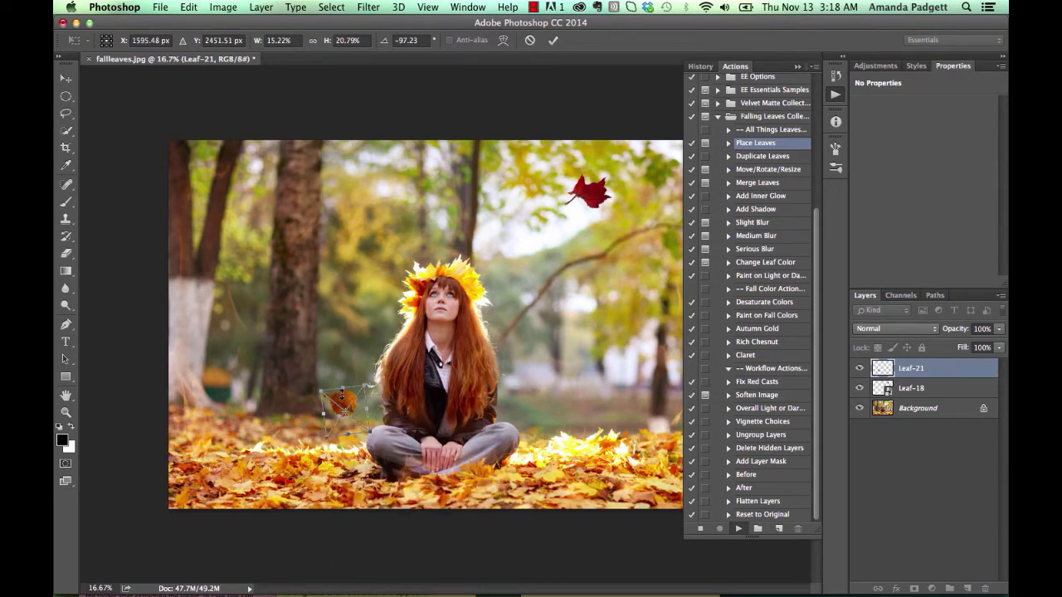
{"action": "left_click_drag", "start_coordinate": [347, 404], "coordinate": [271, 353]}
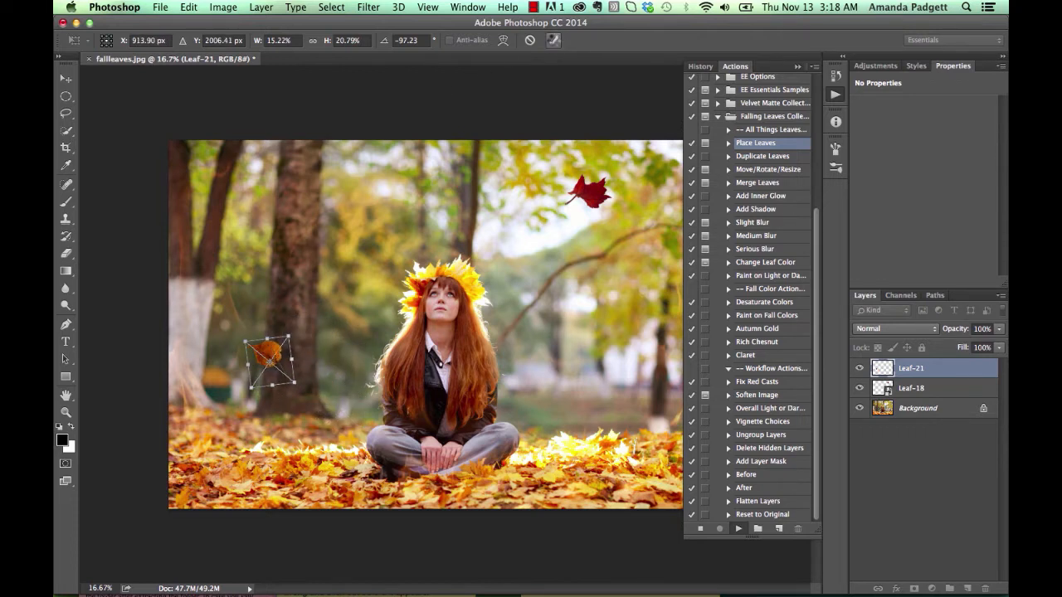
{"action": "left_click", "coordinate": [553, 40]}
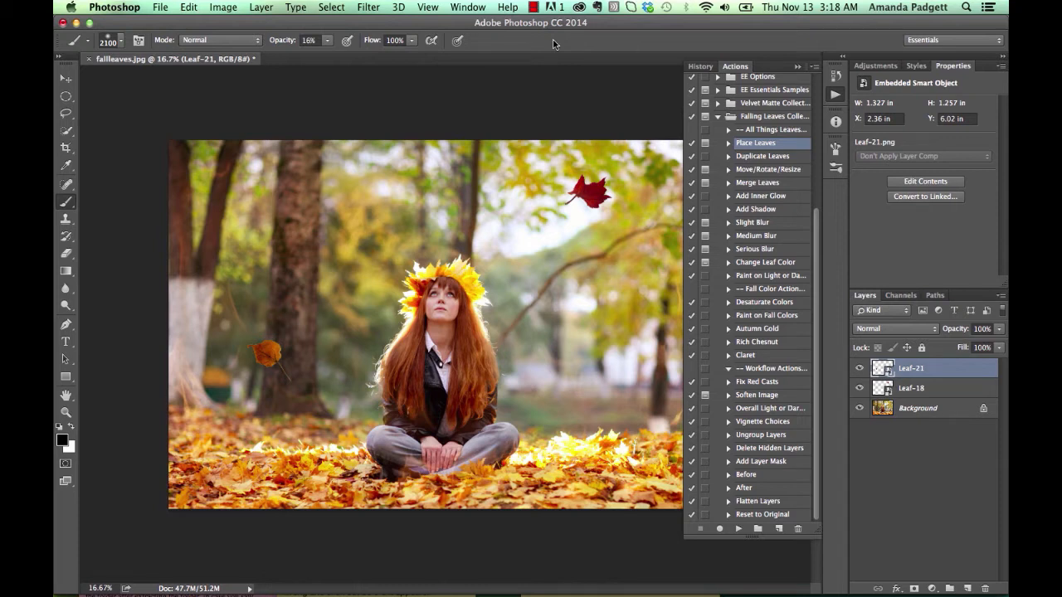
Duplicate Leaf-21 with the Duplicate Leaves action, and use Move/Rotate/Resize to put the copy low right of the woman, rotated about -176°
{"action": "left_click", "coordinate": [749, 157]}
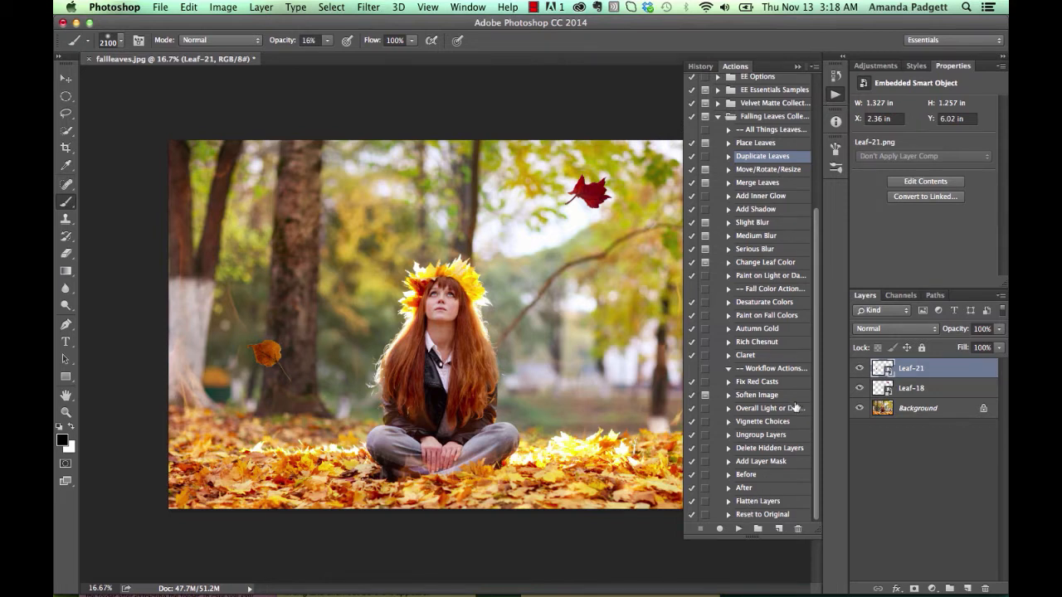
{"action": "left_click", "coordinate": [739, 528]}
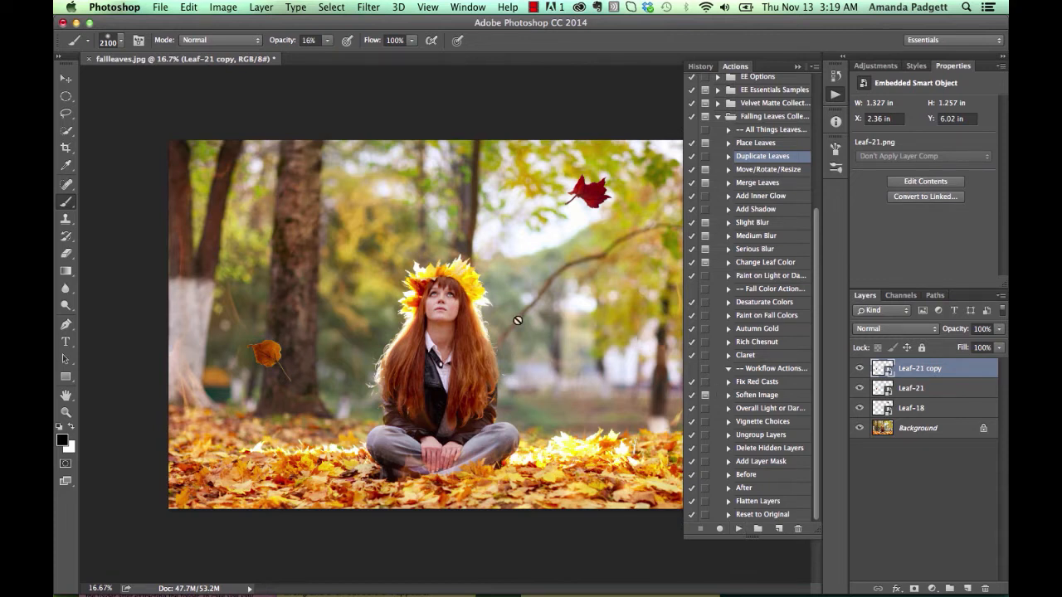
{"action": "left_click", "coordinate": [759, 171]}
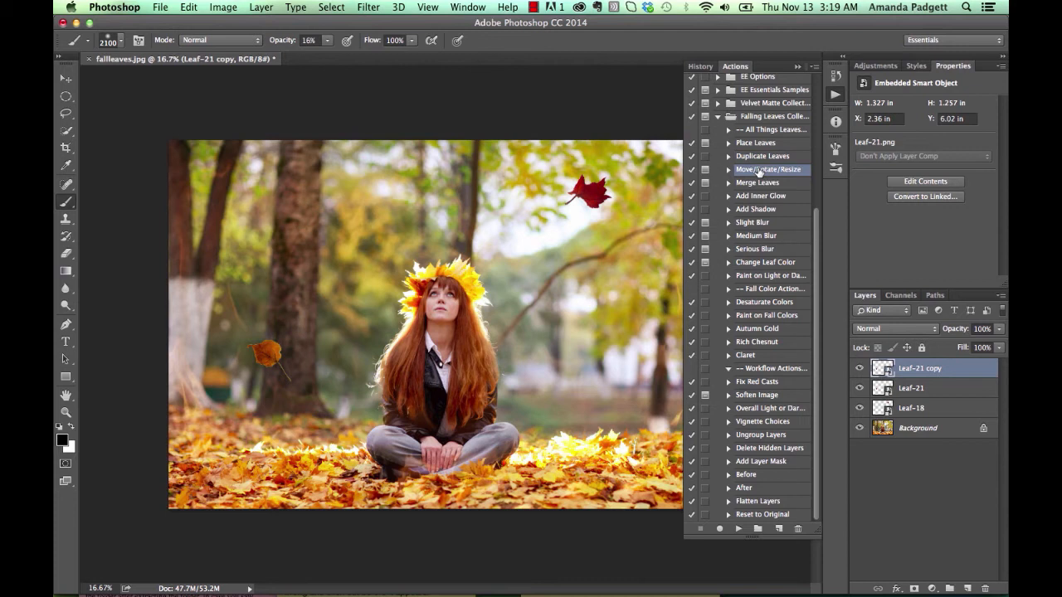
{"action": "left_click", "coordinate": [739, 528]}
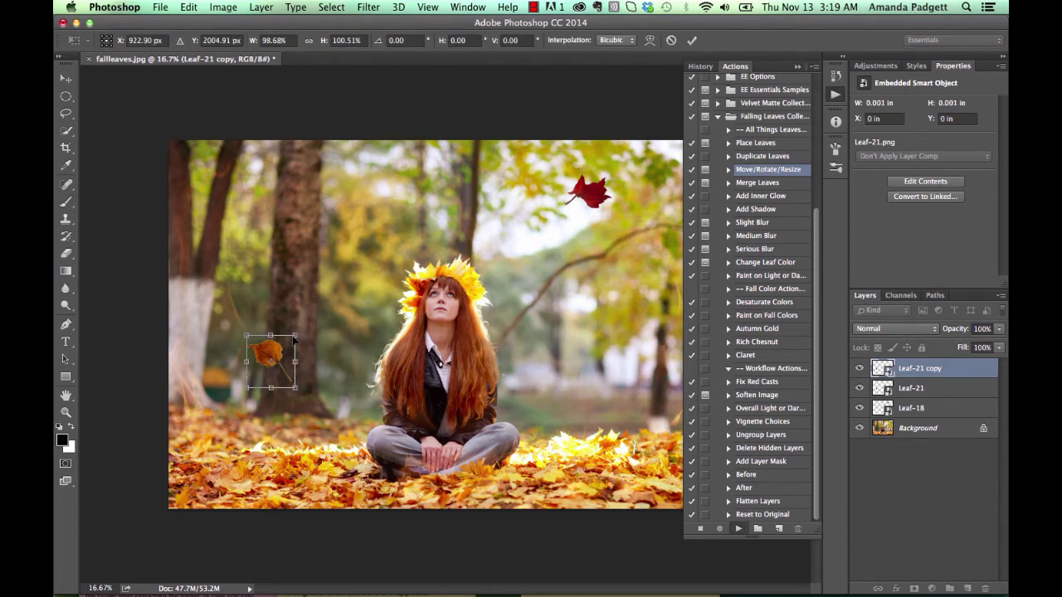
{"action": "left_click_drag", "start_coordinate": [286, 347], "coordinate": [560, 365]}
{"action": "right_click", "coordinate": [570, 346]}
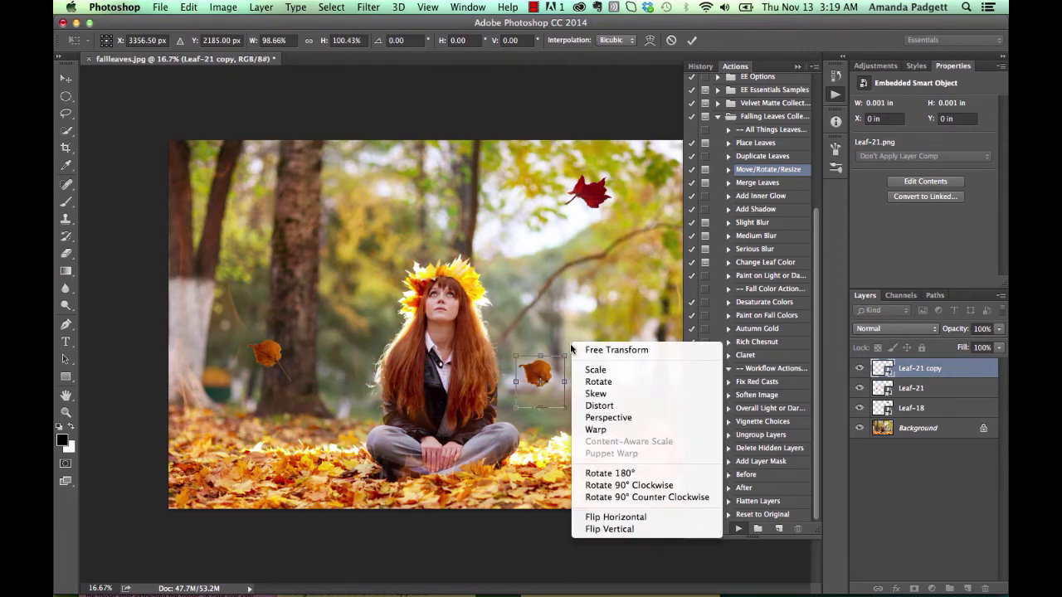
{"action": "left_click", "coordinate": [567, 350]}
{"action": "right_click", "coordinate": [567, 353]}
{"action": "left_click", "coordinate": [565, 357]}
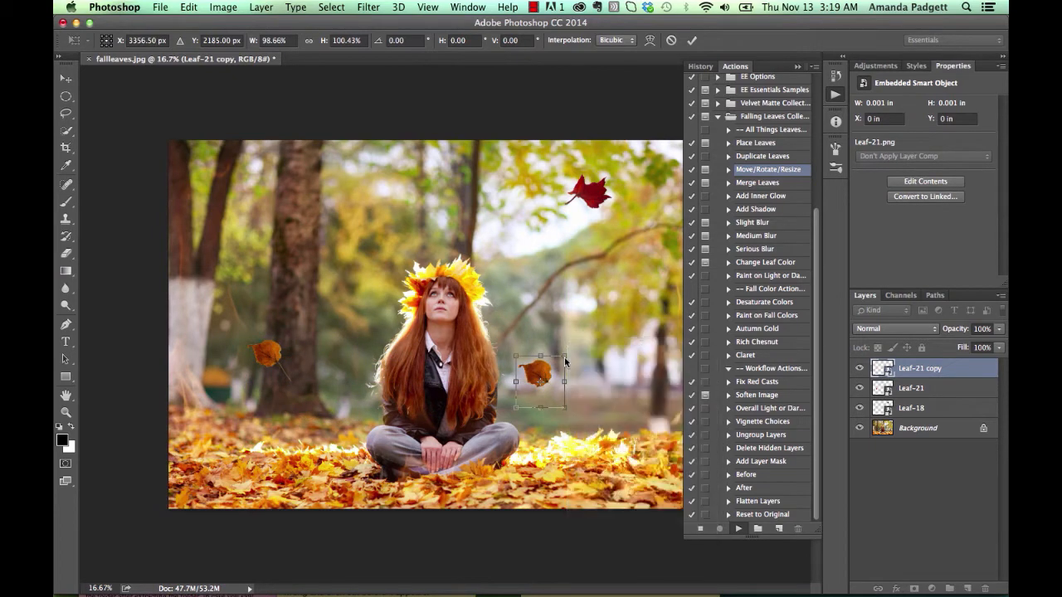
{"action": "left_click_drag", "start_coordinate": [571, 347], "coordinate": [633, 390]}
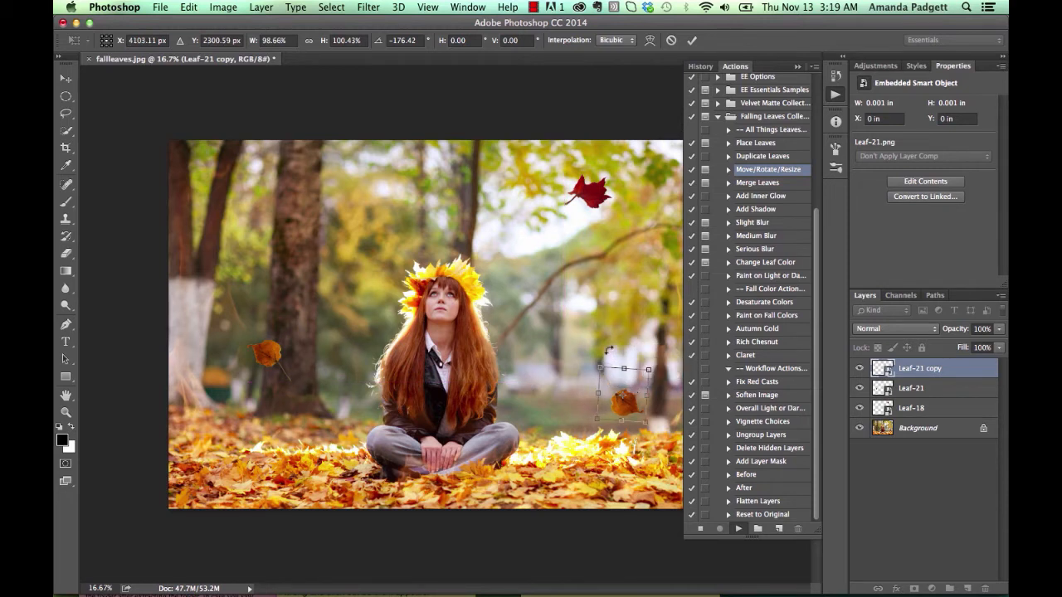
{"action": "left_click", "coordinate": [692, 41]}
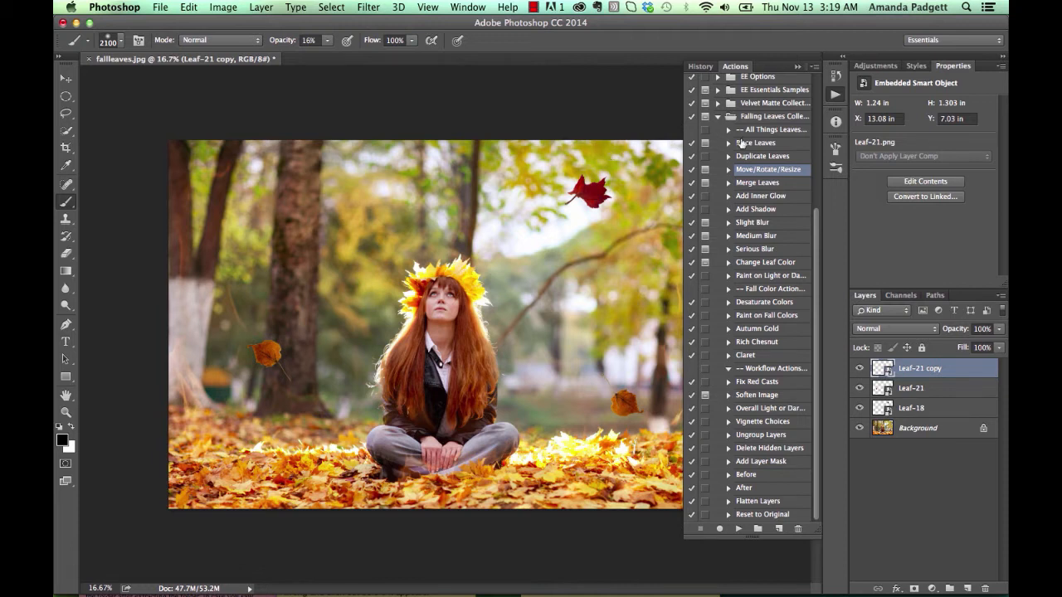
Apply the Add Shadow action to the Leaf-21 copy layer
{"action": "left_click", "coordinate": [762, 198]}
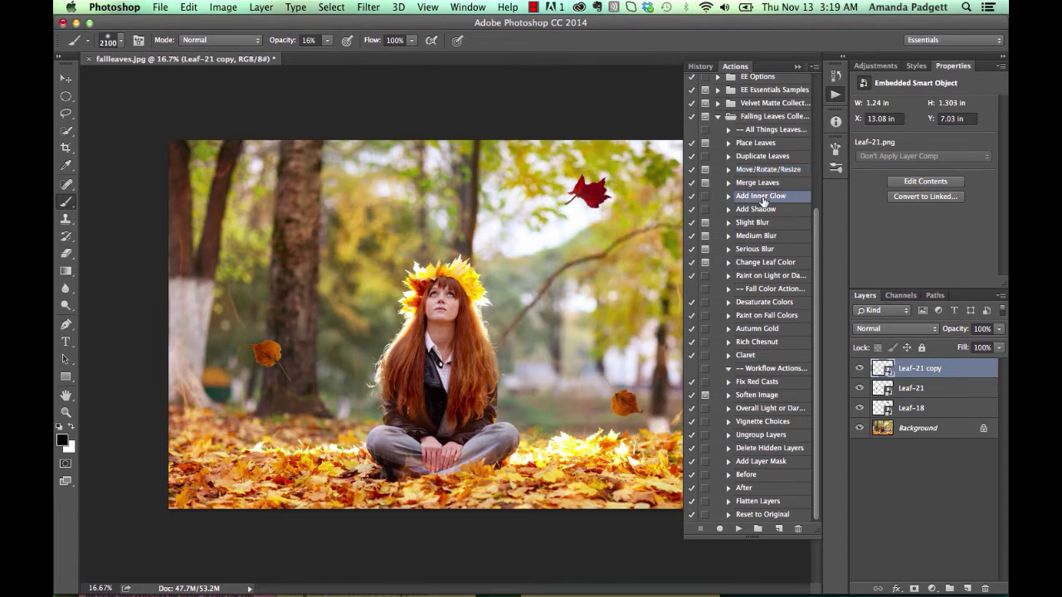
{"action": "left_click", "coordinate": [774, 213]}
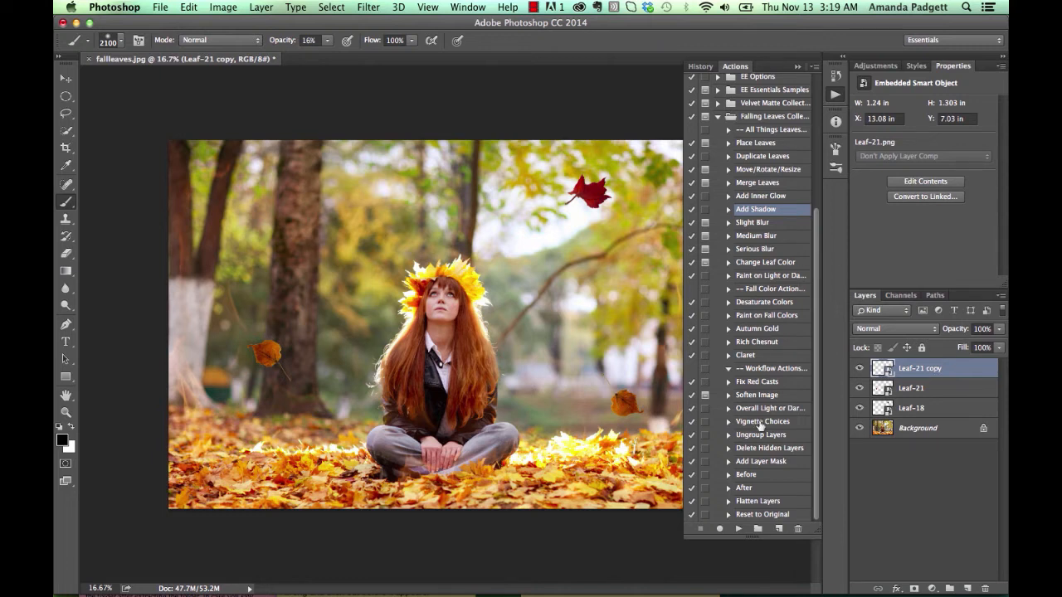
{"action": "left_click", "coordinate": [738, 529]}
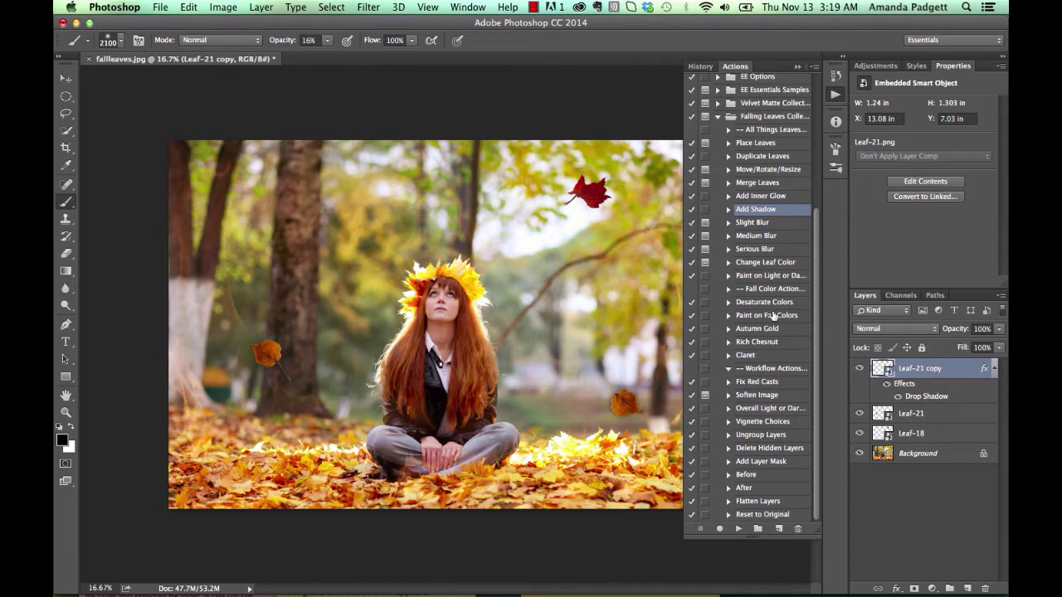
Apply the Slight Blur action to the Leaf-21 copy layer with a Gaussian Blur radius of 2.2 pixels
{"action": "left_click", "coordinate": [761, 224]}
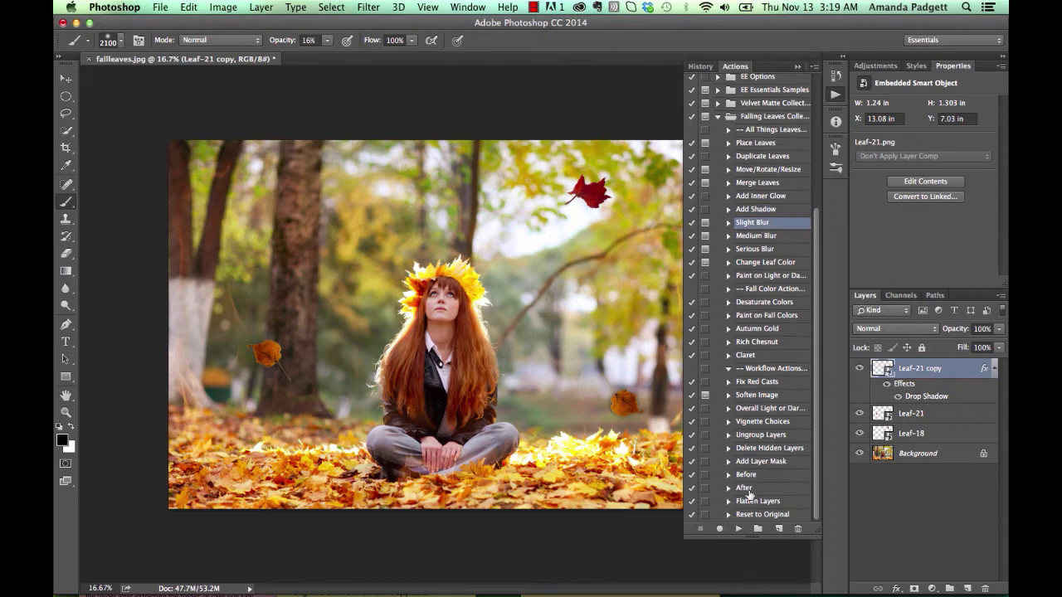
{"action": "left_click", "coordinate": [738, 529]}
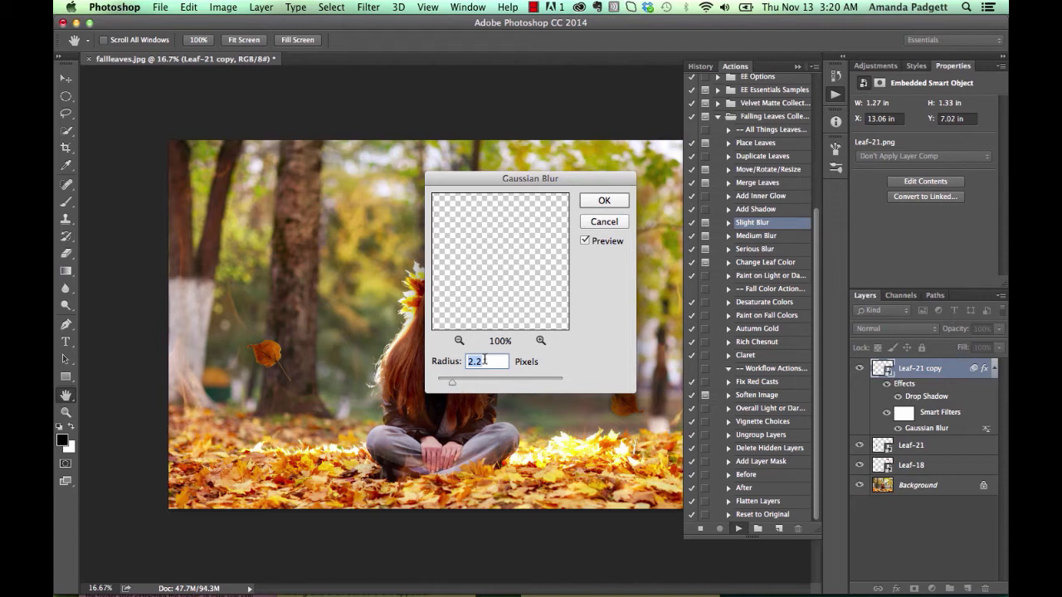
{"action": "left_click", "coordinate": [600, 201]}
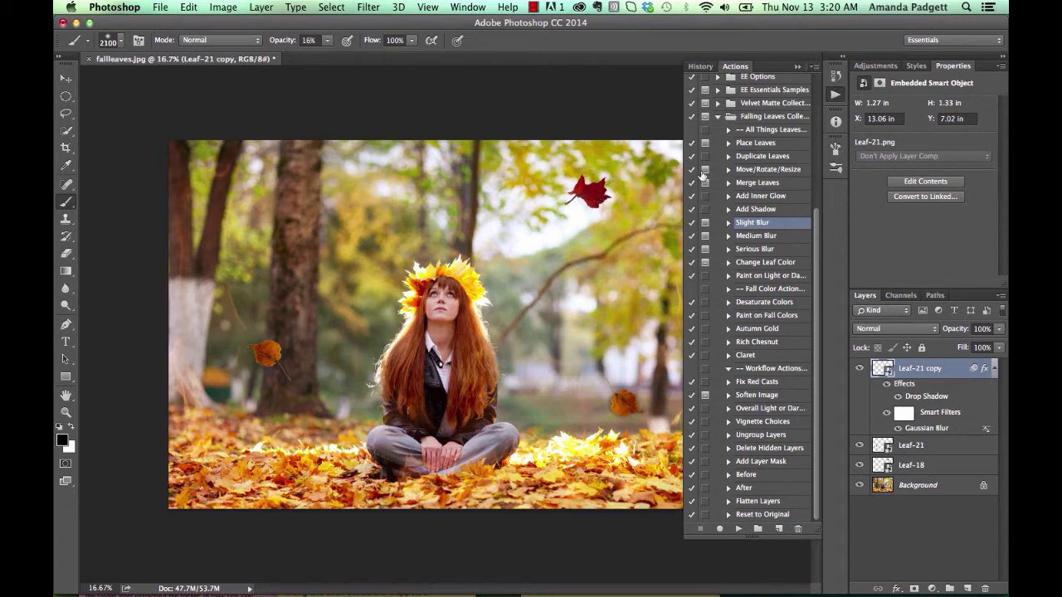
{"action": "left_click", "coordinate": [751, 171]}
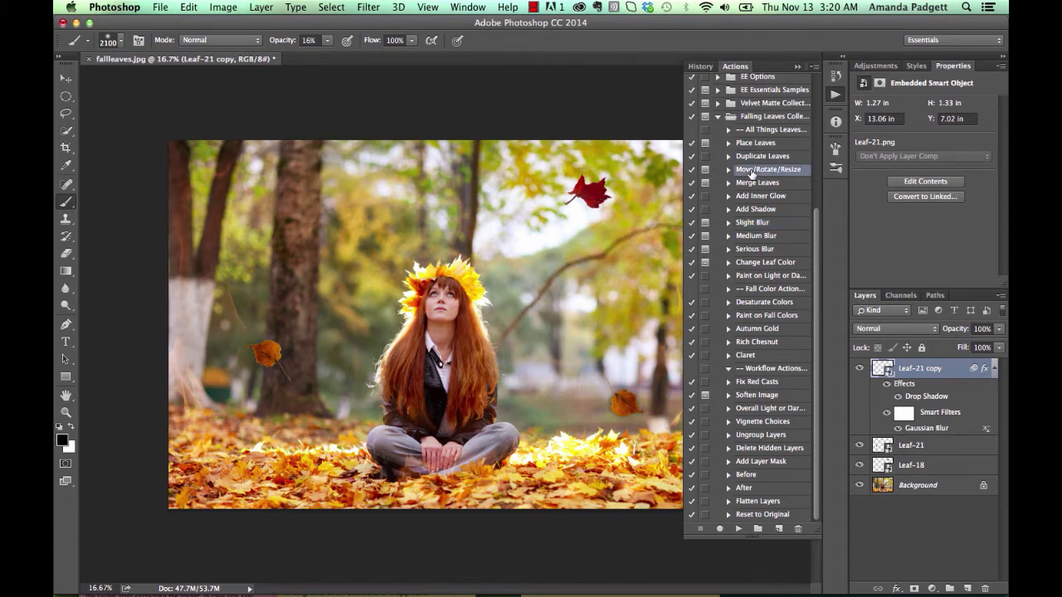
{"action": "left_click", "coordinate": [592, 189]}
{"action": "left_click", "coordinate": [567, 229]}
Apply the Slight Blur action to the original Leaf-21 layer beside the tree trunk and accept the Gaussian Blur
{"action": "left_click", "coordinate": [924, 448]}
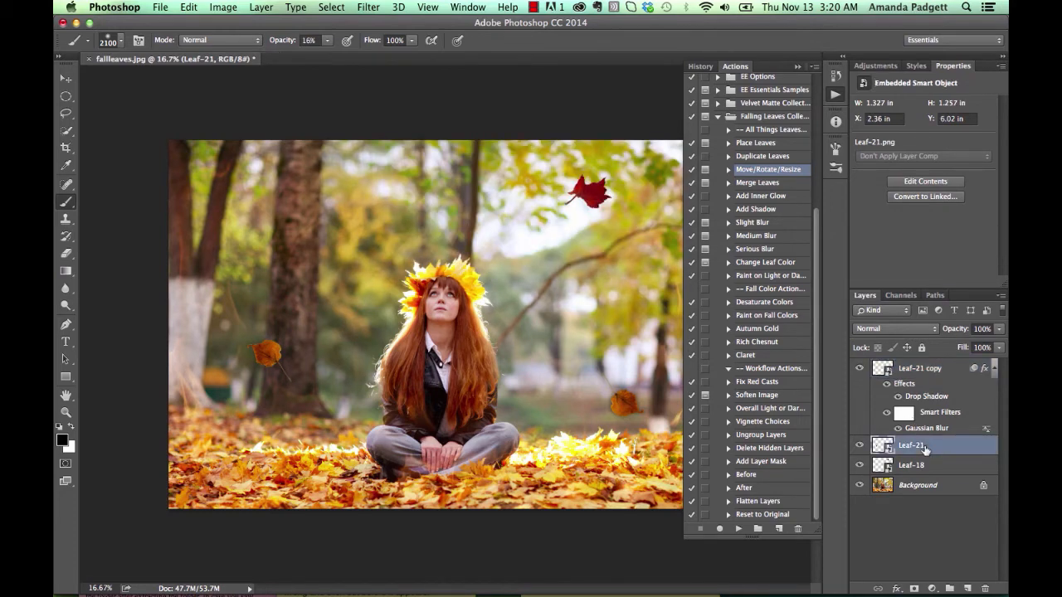
{"action": "key", "text": "v"}
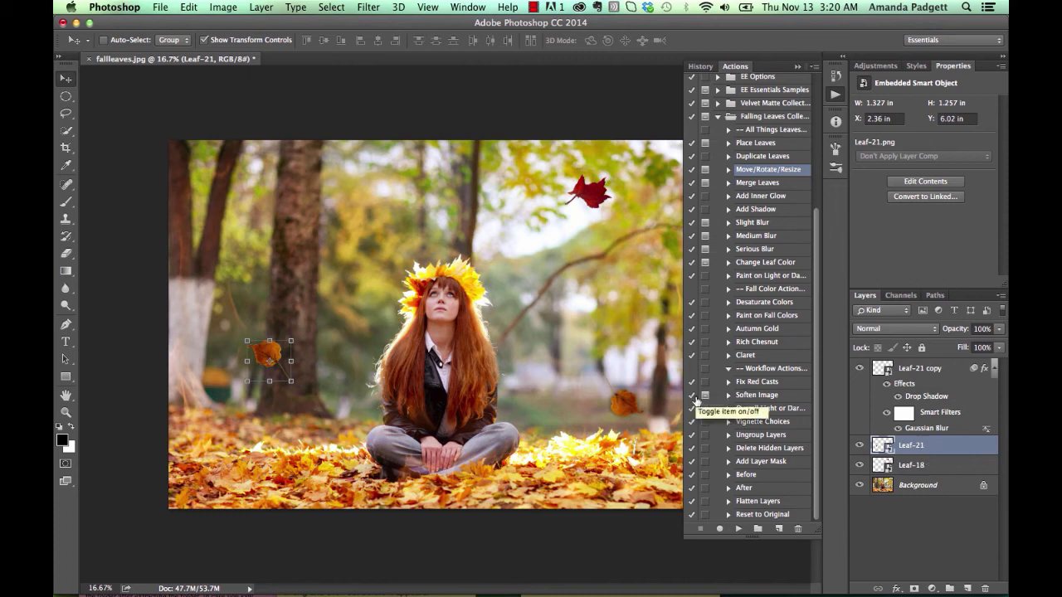
{"action": "left_click", "coordinate": [770, 223]}
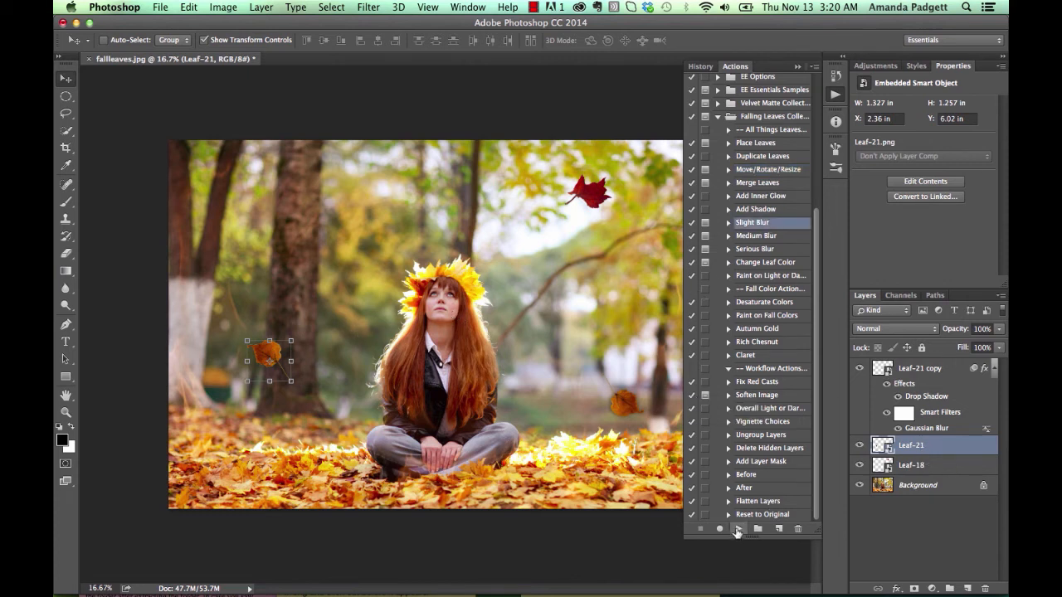
{"action": "left_click", "coordinate": [737, 530]}
{"action": "left_click", "coordinate": [612, 204]}
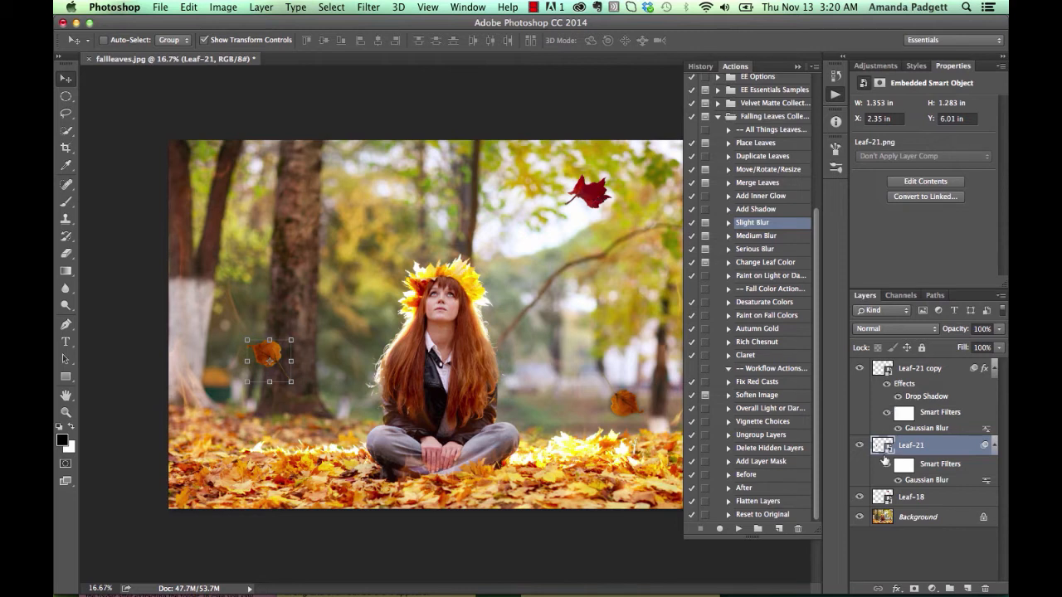
Apply the Add Shadow action to the Leaf-18 layer
{"action": "left_click", "coordinate": [912, 504]}
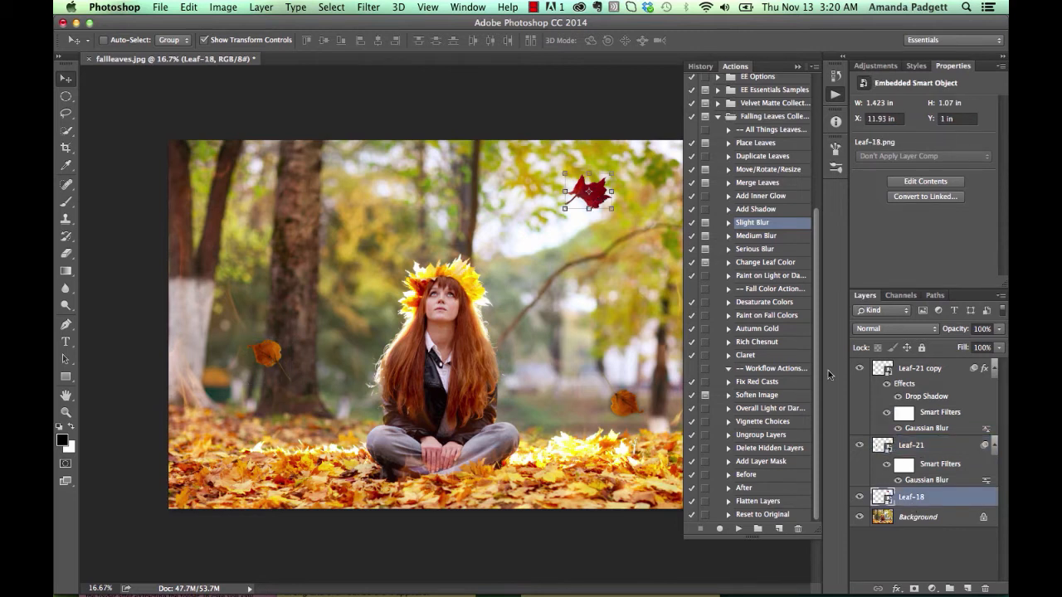
{"action": "left_click", "coordinate": [768, 211]}
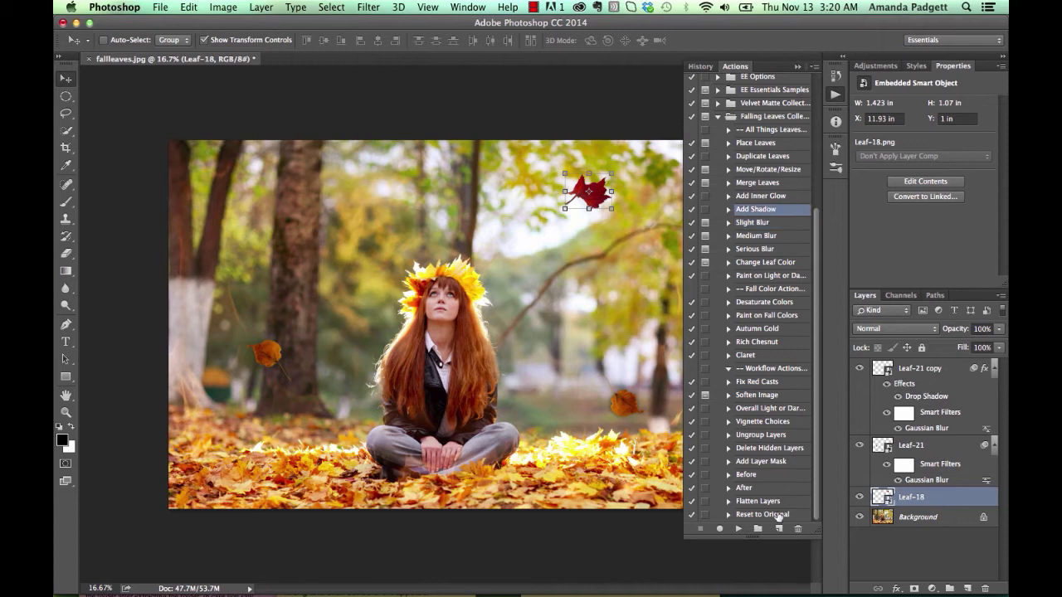
{"action": "left_click", "coordinate": [739, 530]}
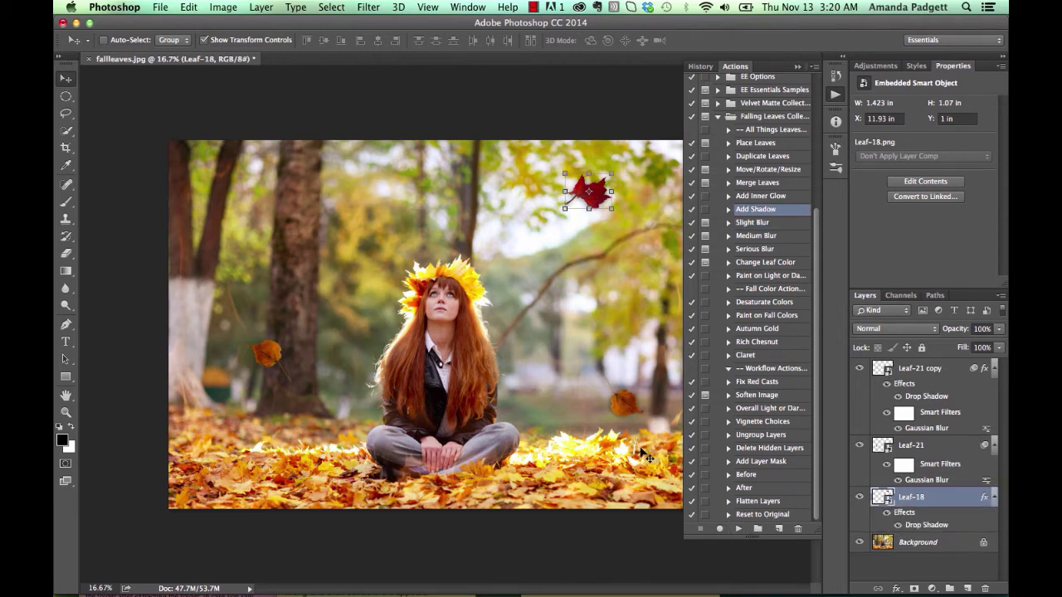
Run the Change Leaf Color action on Leaf-18 and open its colour fill for editing, with the Color Picker moved clear of the leaf
{"action": "left_click", "coordinate": [773, 266]}
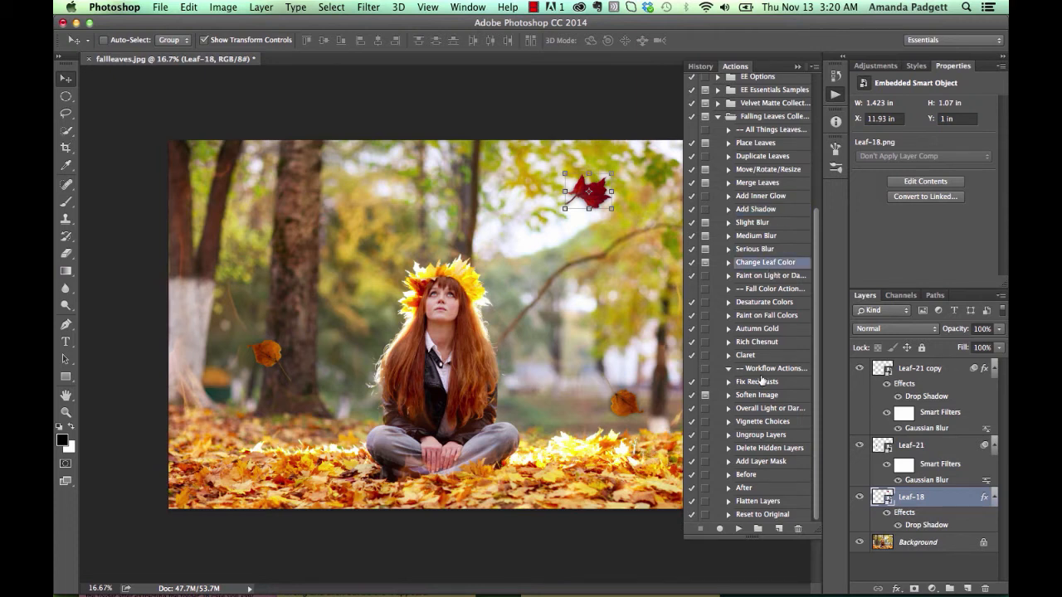
{"action": "left_click", "coordinate": [739, 528]}
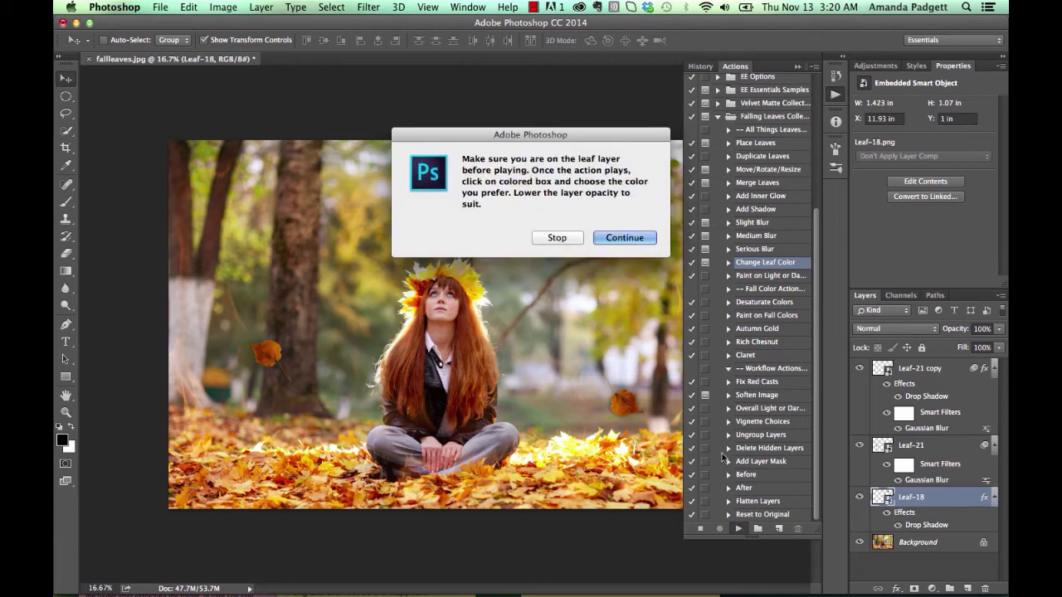
{"action": "left_click", "coordinate": [626, 238]}
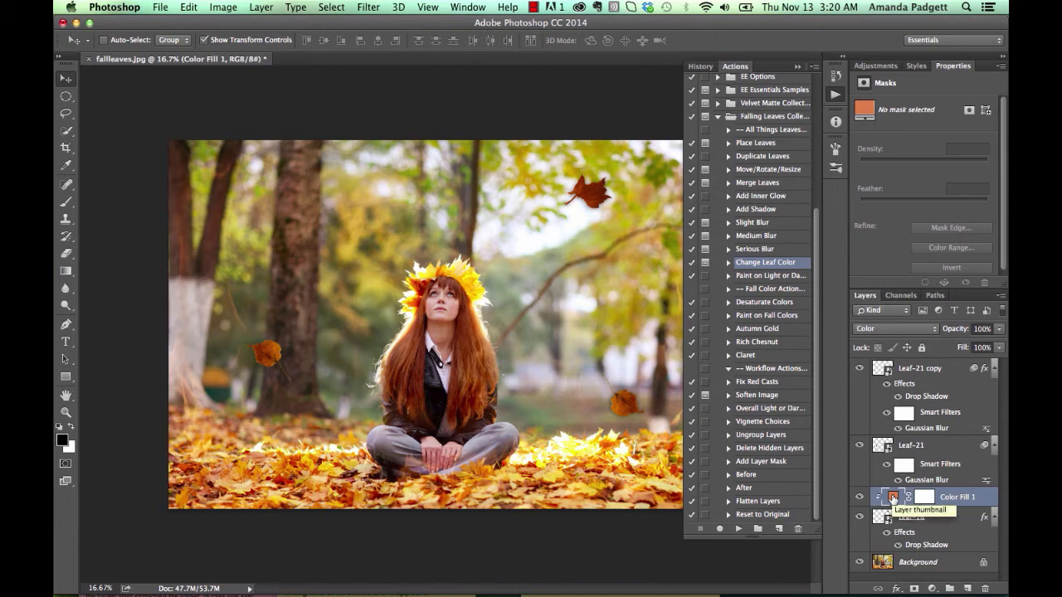
{"action": "double_click", "coordinate": [893, 498]}
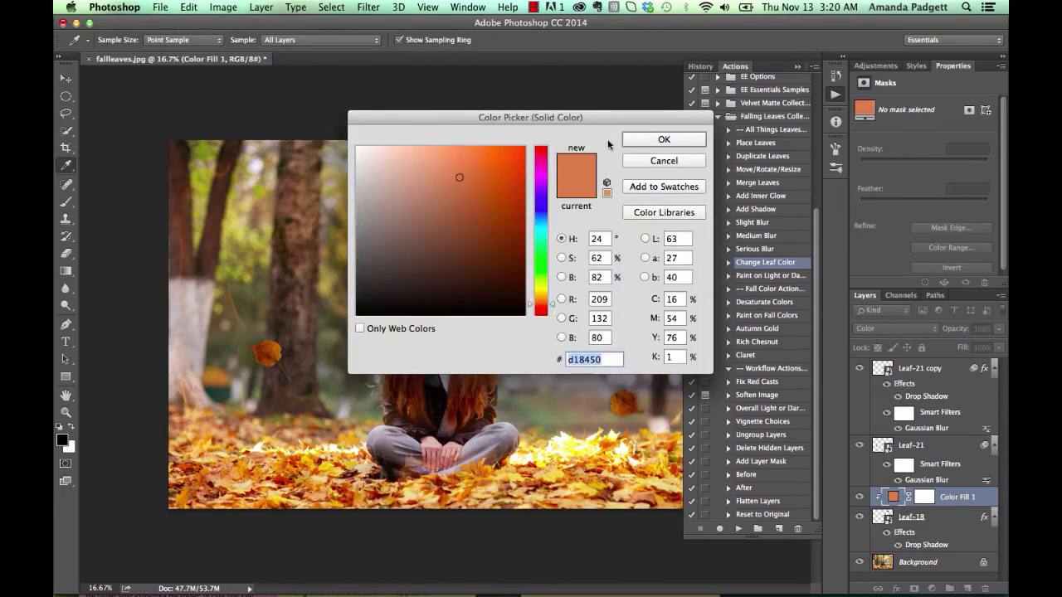
{"action": "left_click_drag", "start_coordinate": [601, 119], "coordinate": [346, 269]}
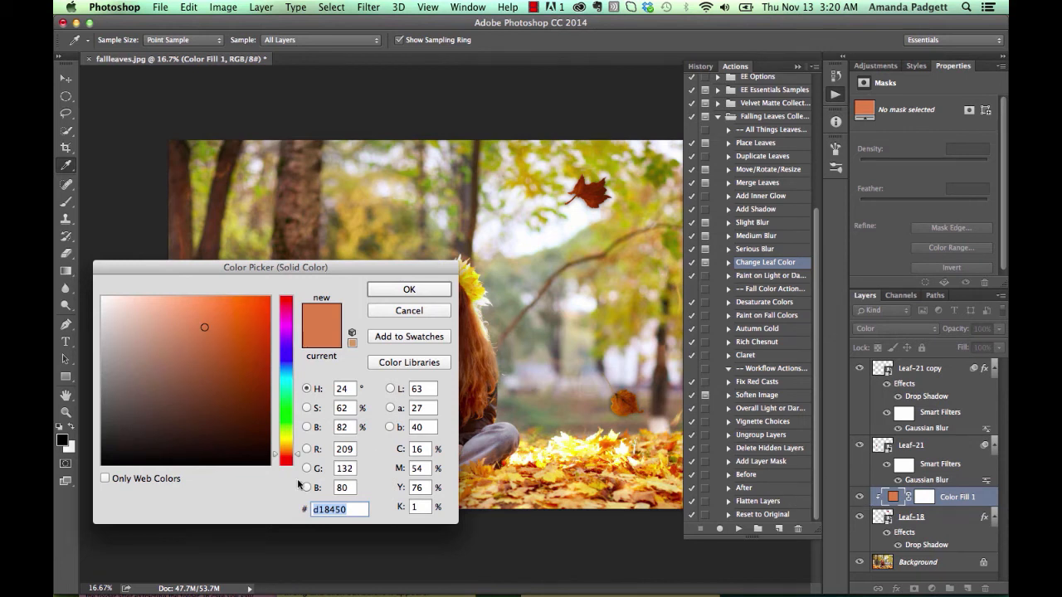
Try teal 0ab48a, navy 0e1f37, dark green 0e371f and olive brown 37280e as the fill colour for the Leaf-18 leaf
{"action": "left_click", "coordinate": [290, 390]}
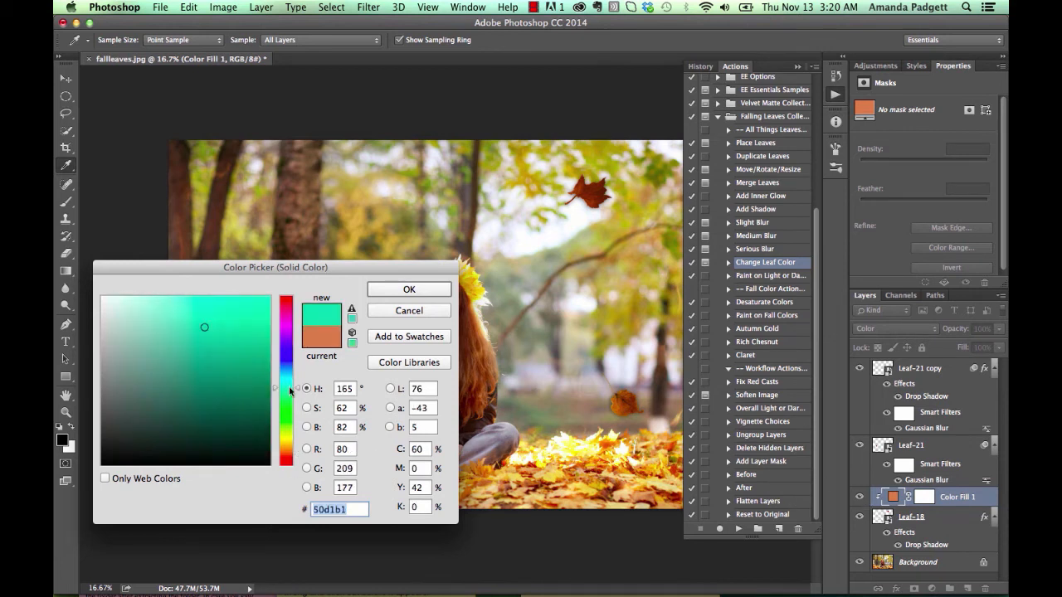
{"action": "left_click", "coordinate": [260, 346]}
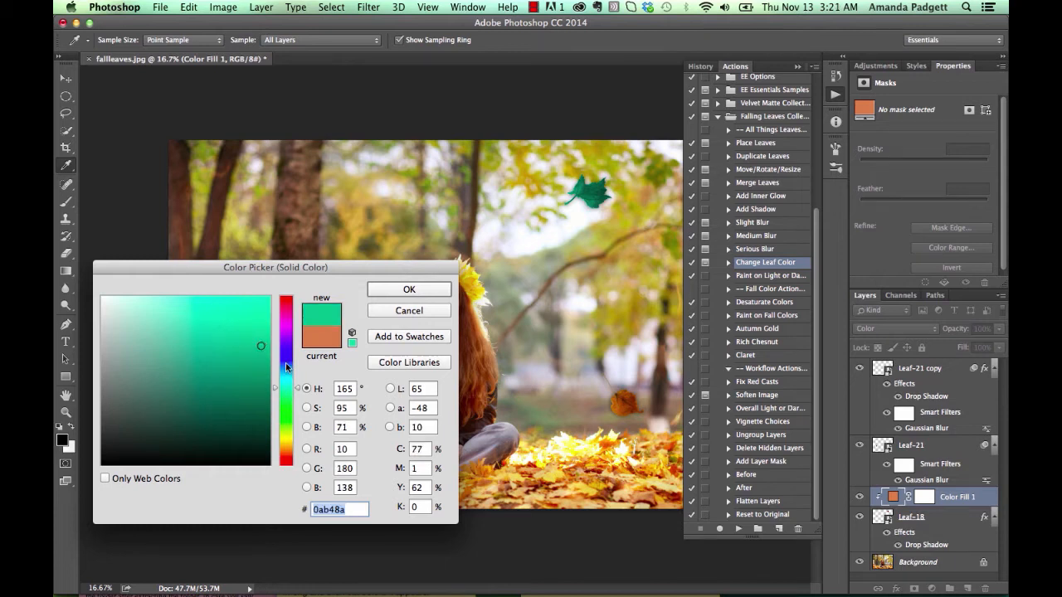
{"action": "left_click", "coordinate": [287, 368]}
{"action": "left_click", "coordinate": [227, 429]}
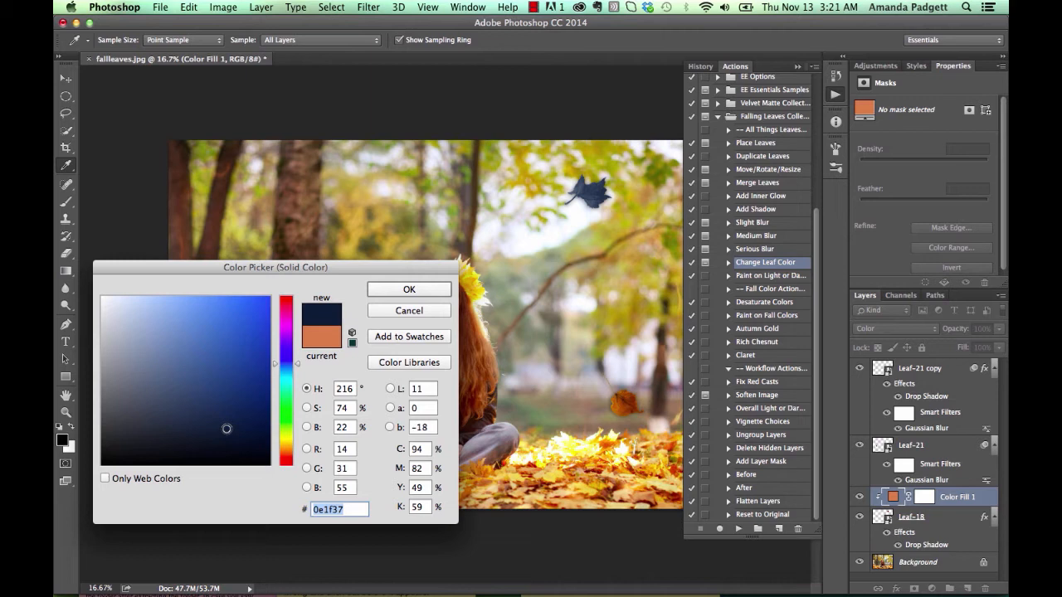
{"action": "left_click", "coordinate": [289, 400]}
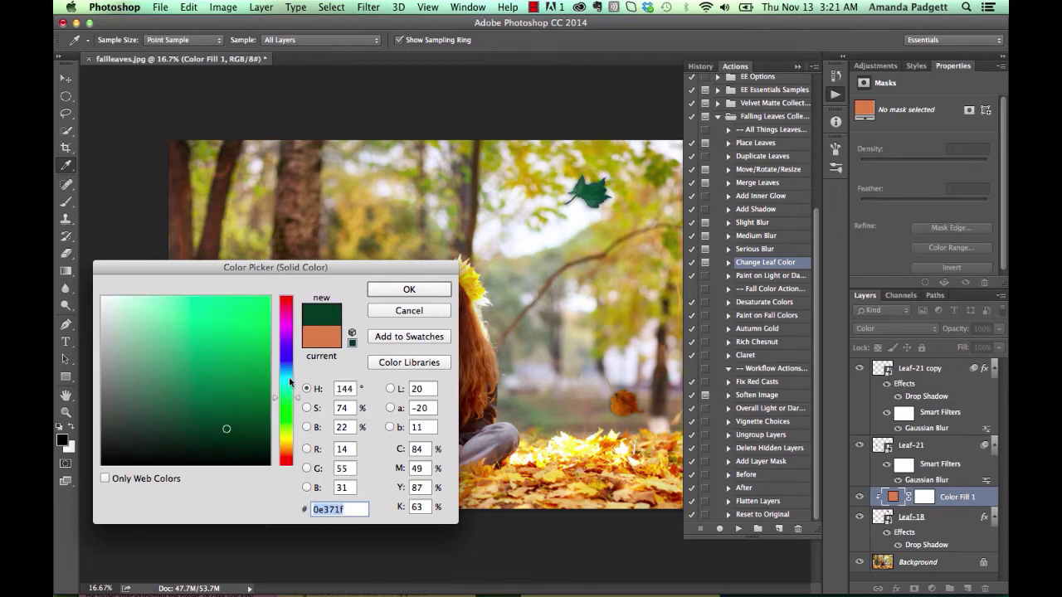
{"action": "left_click", "coordinate": [290, 449]}
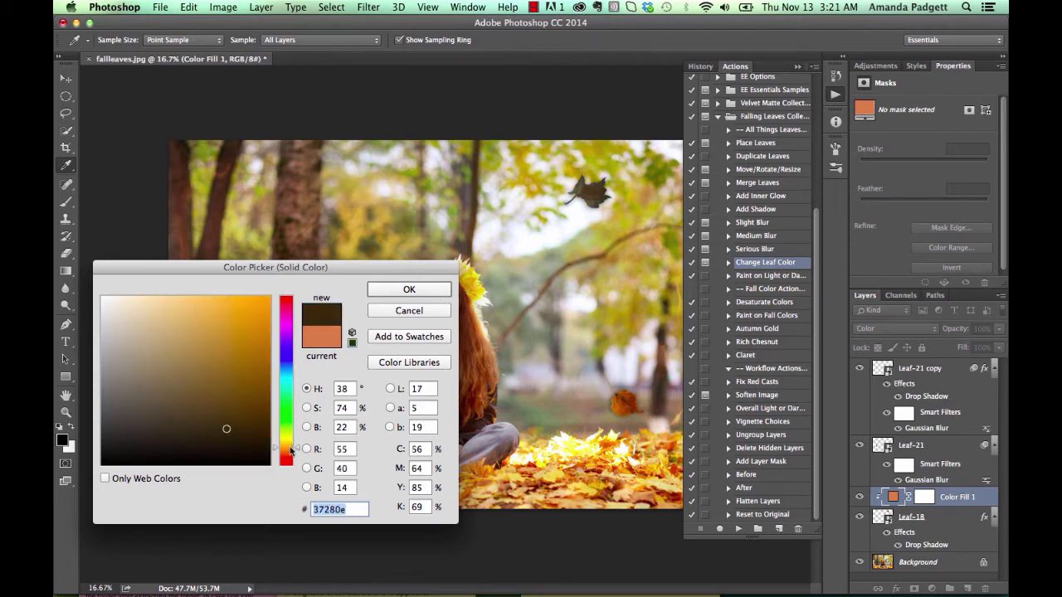
Set the Leaf-18 colour fill to reddish brown 5d320f and lower the fill layer's opacity to 28%
{"action": "left_click", "coordinate": [289, 452]}
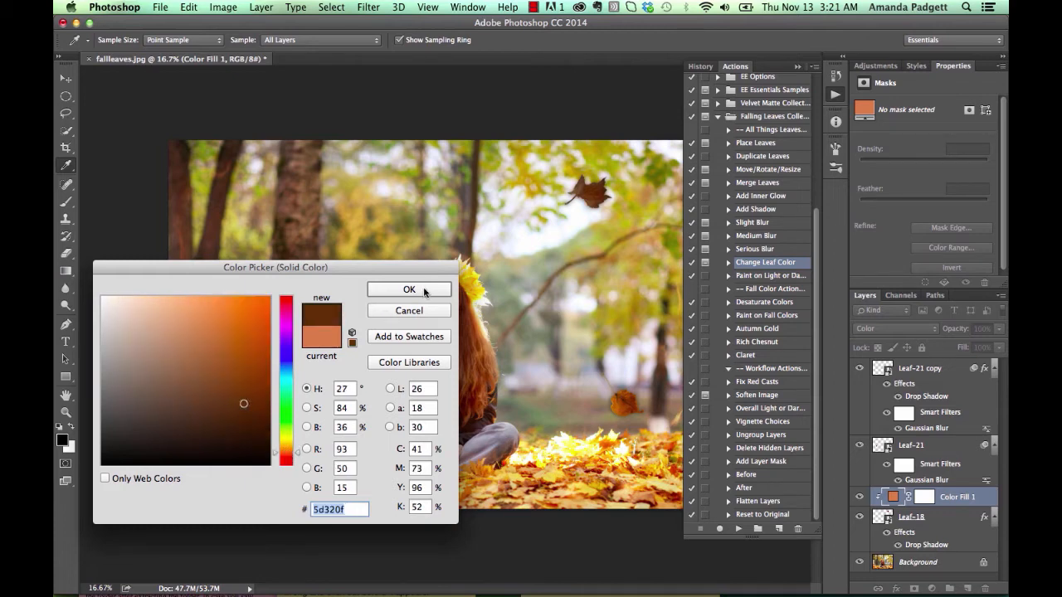
{"action": "left_click", "coordinate": [428, 291]}
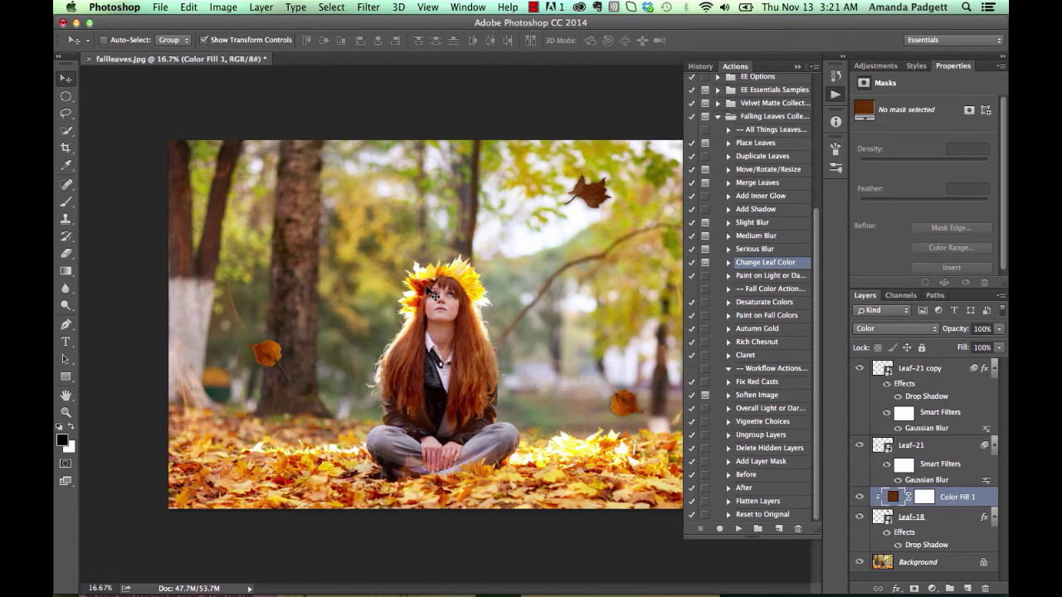
{"action": "left_click", "coordinate": [1000, 332]}
{"action": "left_click_drag", "start_coordinate": [963, 343], "coordinate": [953, 345]}
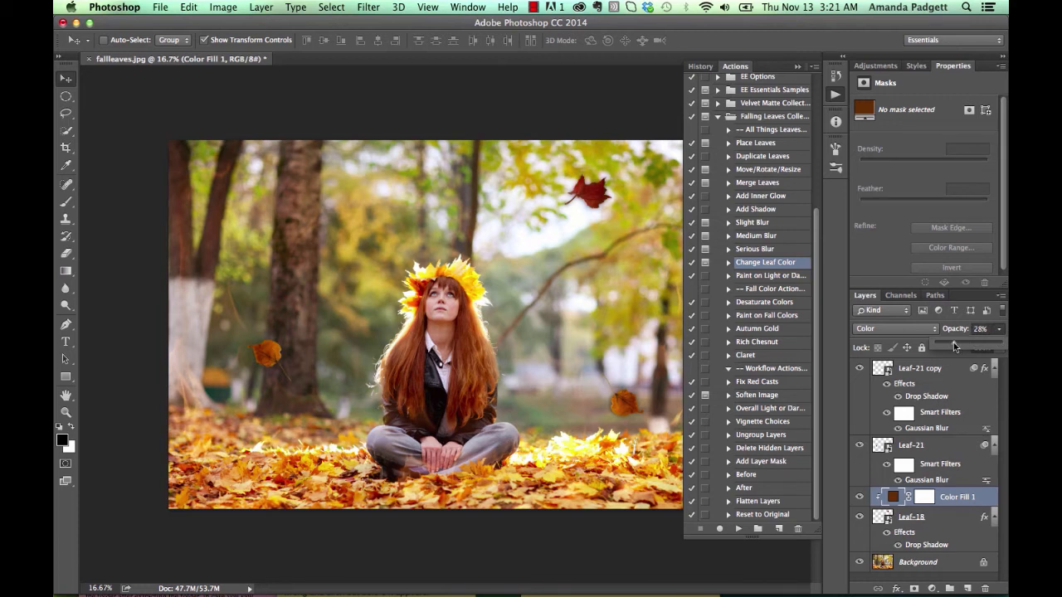
Run the Rich Chesnut action on the Background layer to warm the photo's colours
{"action": "left_click", "coordinate": [912, 568]}
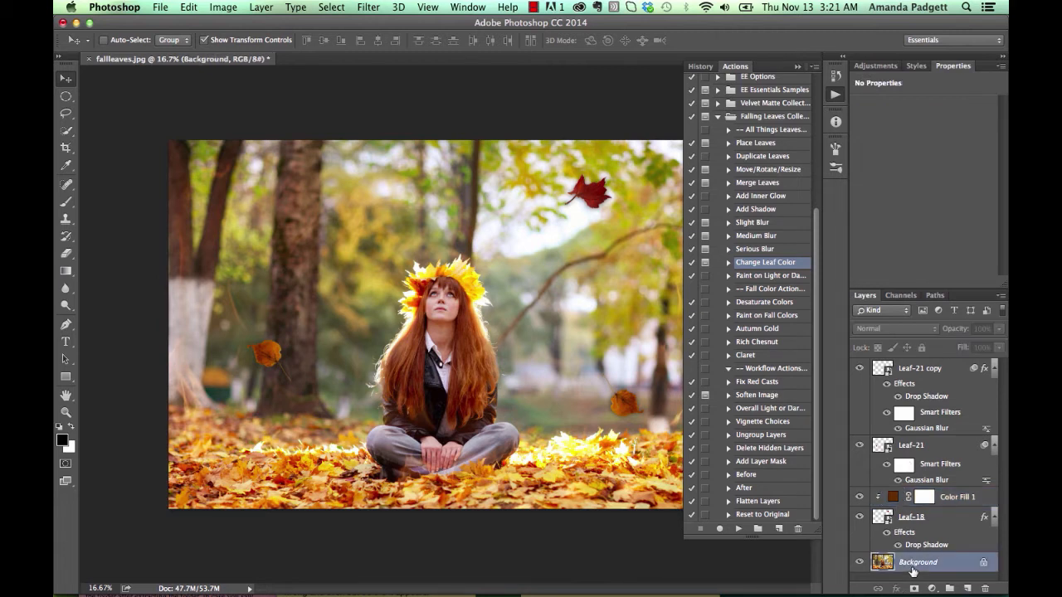
{"action": "left_click", "coordinate": [764, 342]}
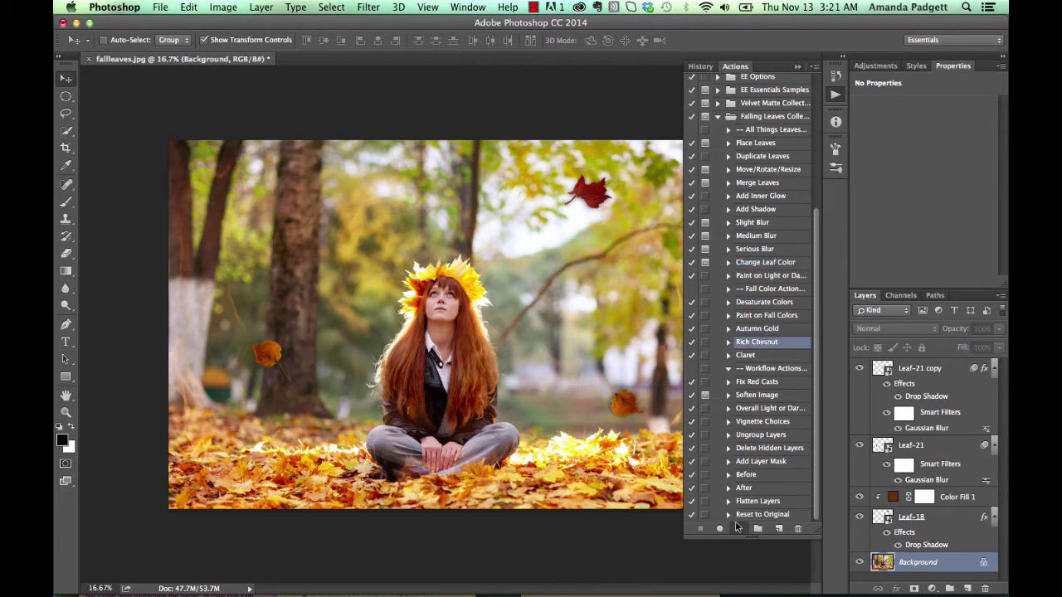
{"action": "left_click", "coordinate": [738, 529]}
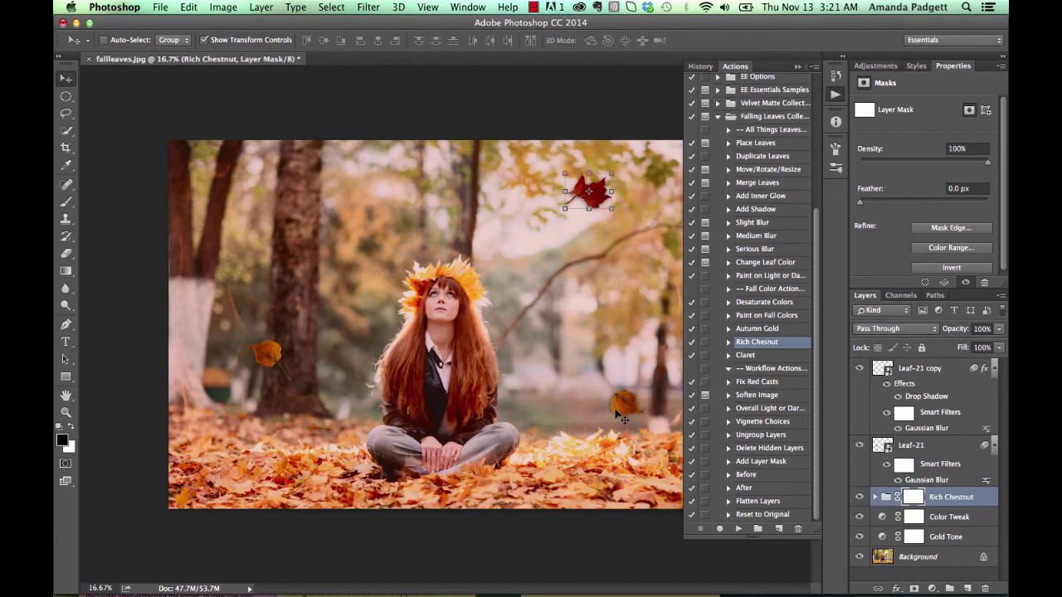
Compare the original photo with the edited version using the Before and After actions
{"action": "left_click", "coordinate": [764, 383]}
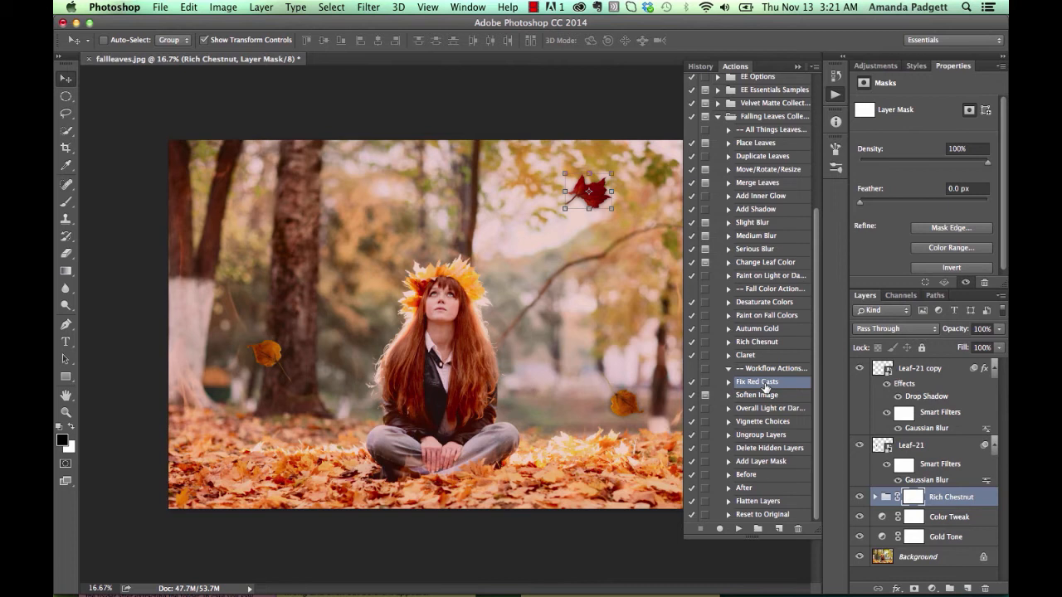
{"action": "left_click", "coordinate": [758, 474]}
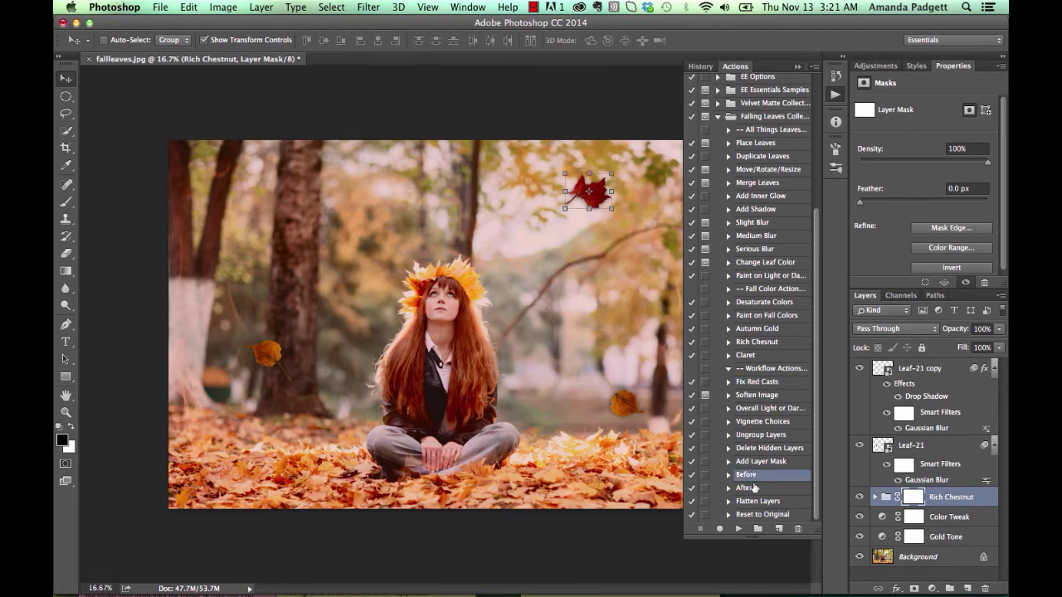
{"action": "left_click", "coordinate": [739, 528]}
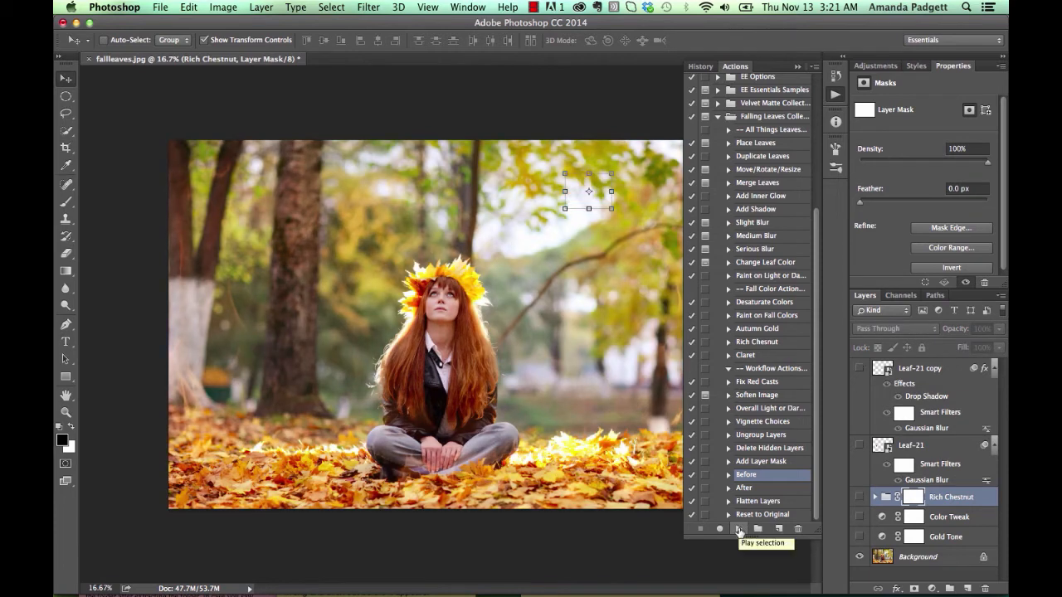
{"action": "left_click", "coordinate": [739, 530]}
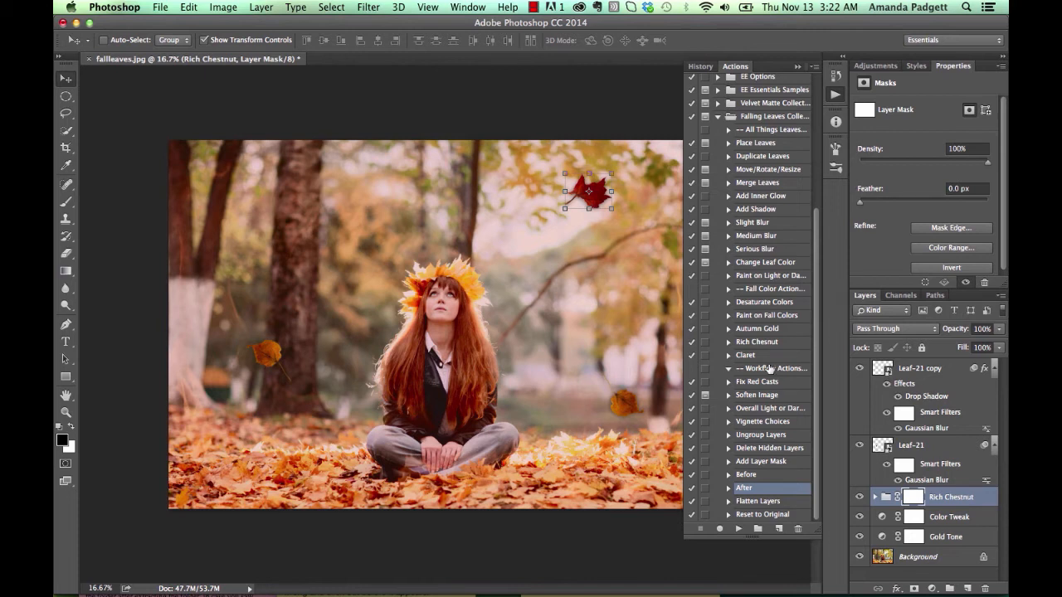
Run the Paint on Fall Colors action and ready the Brush with white as the foreground colour for the Turn Green Red mask
{"action": "left_click", "coordinate": [776, 316]}
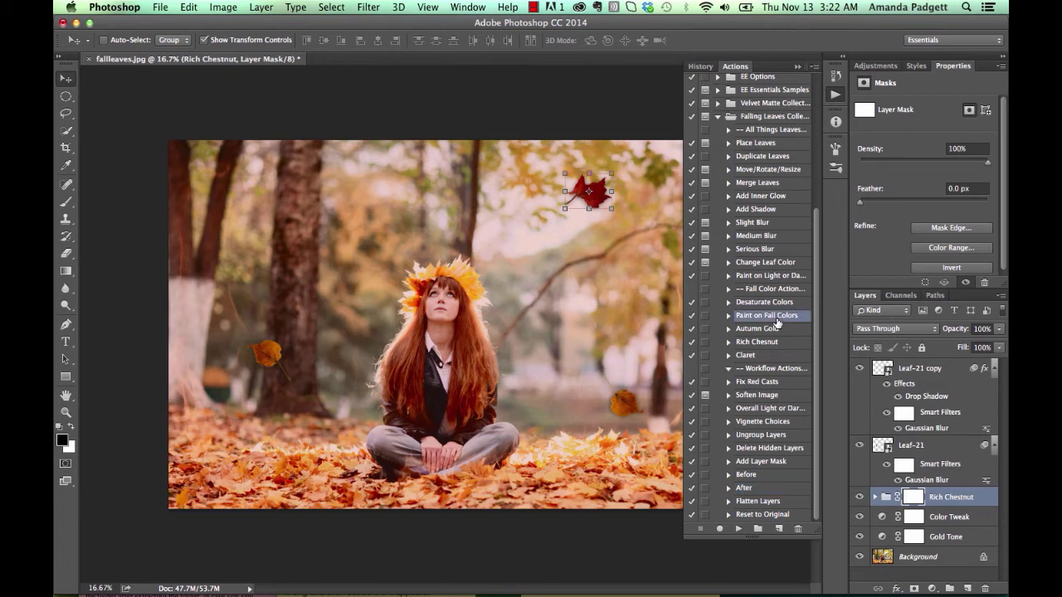
{"action": "left_click", "coordinate": [738, 528]}
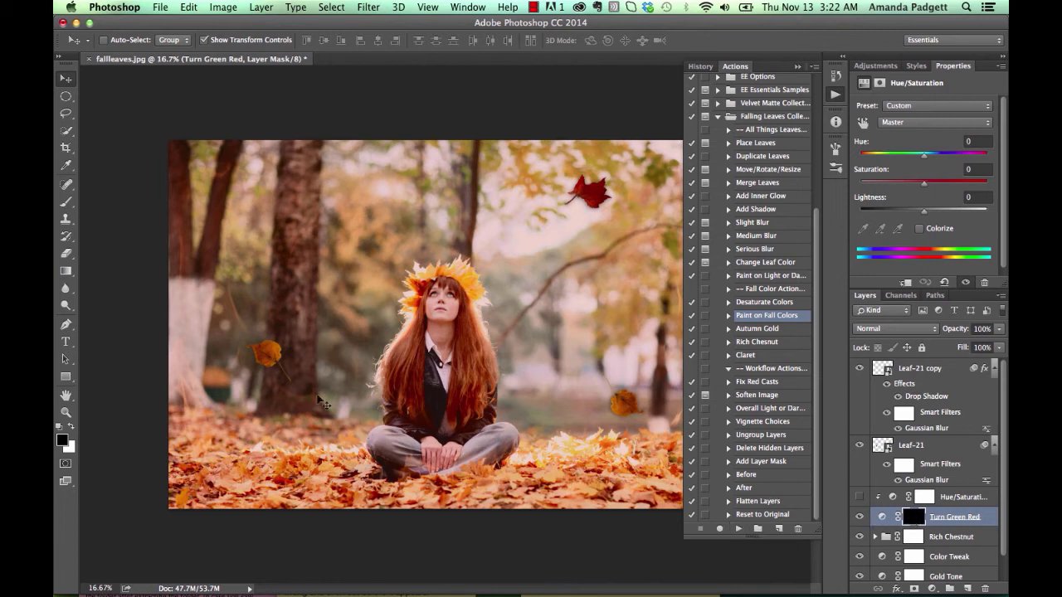
{"action": "key", "text": "b"}
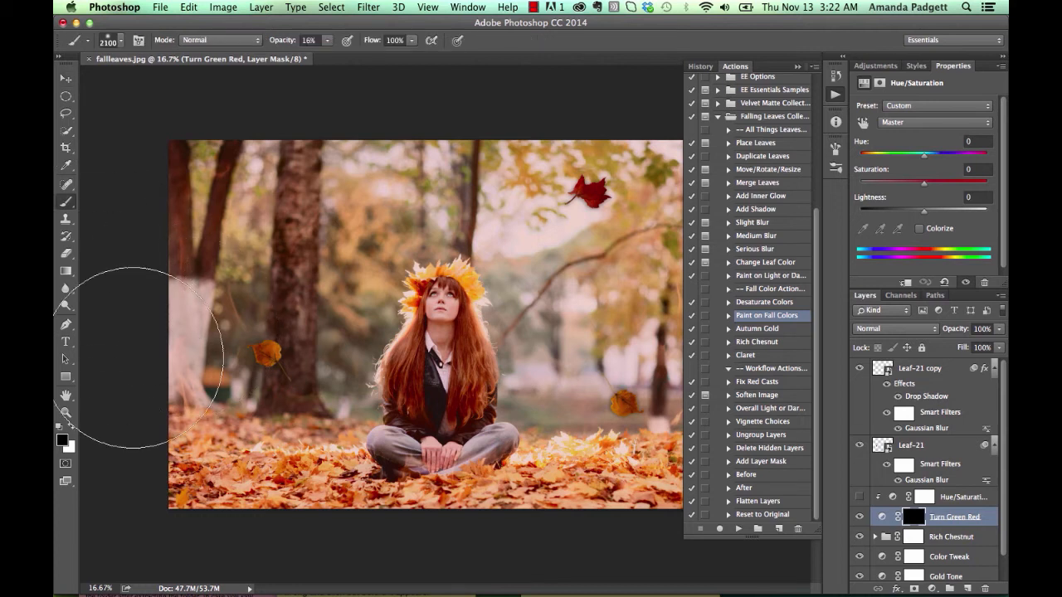
{"action": "key", "text": "x"}
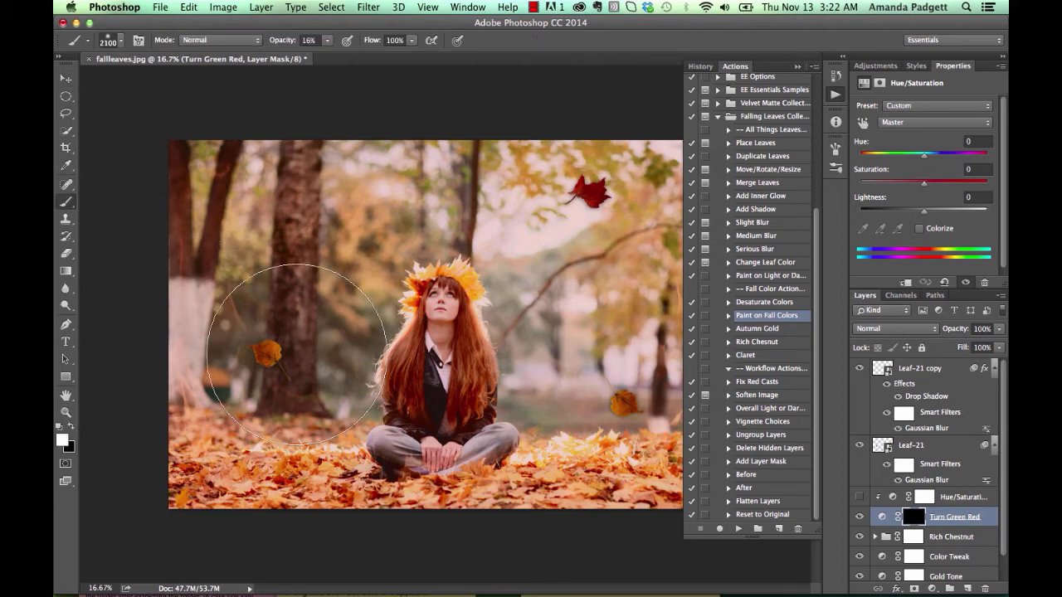
Revert the document to the Free Transform history state, before the leaf shadows, blurs and colour effects were added
{"action": "left_click", "coordinate": [797, 67]}
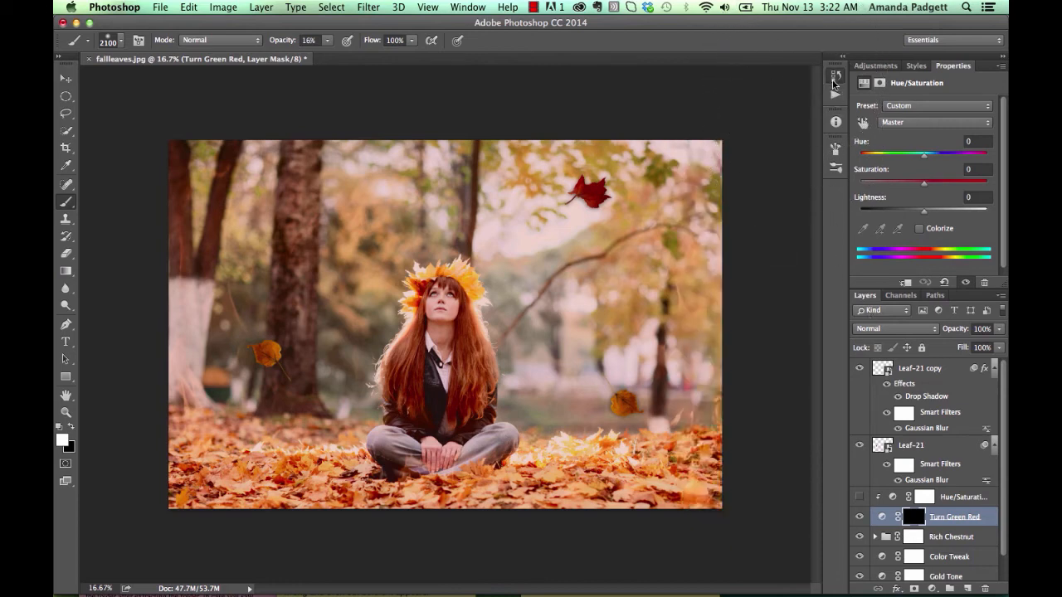
{"action": "left_click", "coordinate": [835, 75]}
{"action": "scroll", "coordinate": [770, 169], "scroll_direction": "up", "scroll_amount": 5}
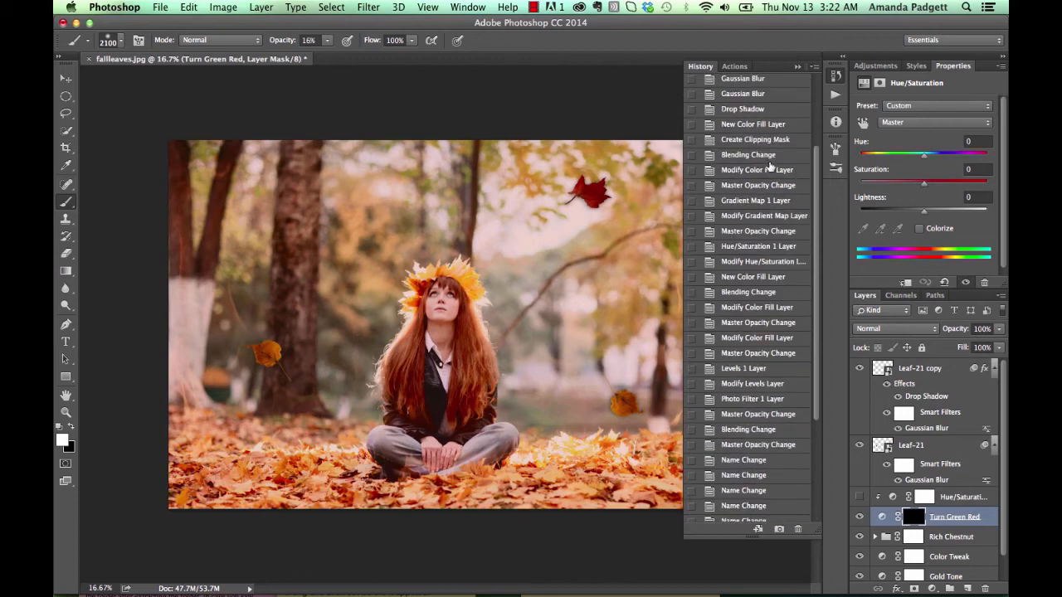
{"action": "left_click", "coordinate": [768, 199]}
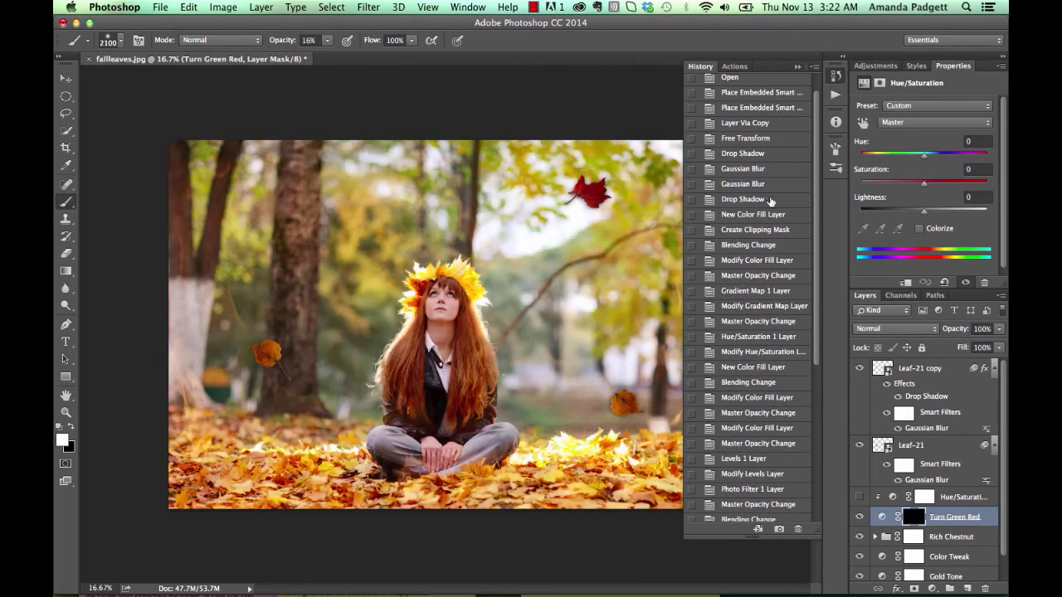
{"action": "left_click", "coordinate": [734, 65]}
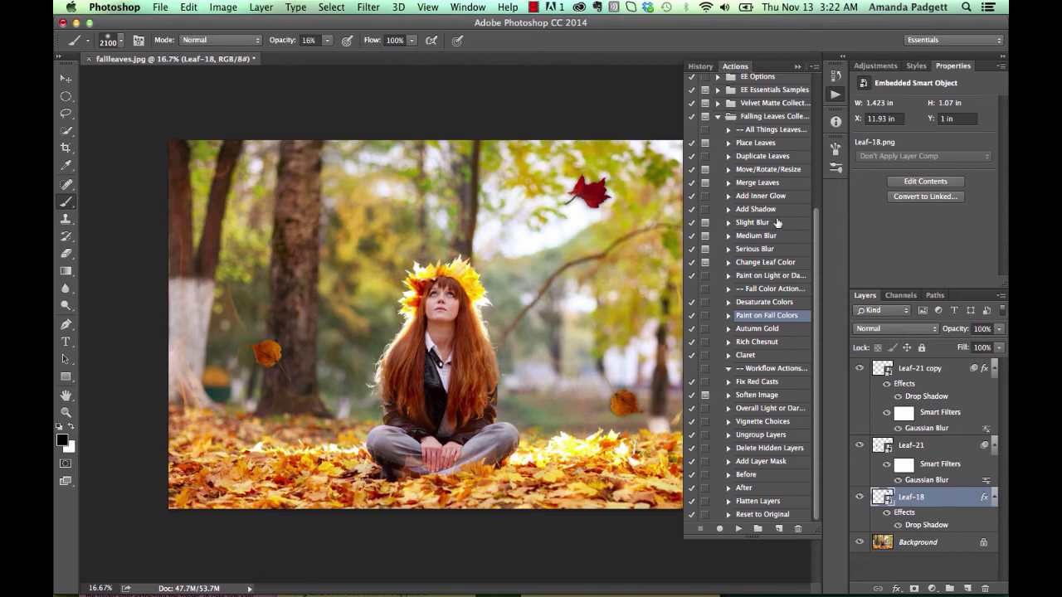
{"action": "scroll", "coordinate": [777, 222], "scroll_direction": "up", "scroll_amount": 2}
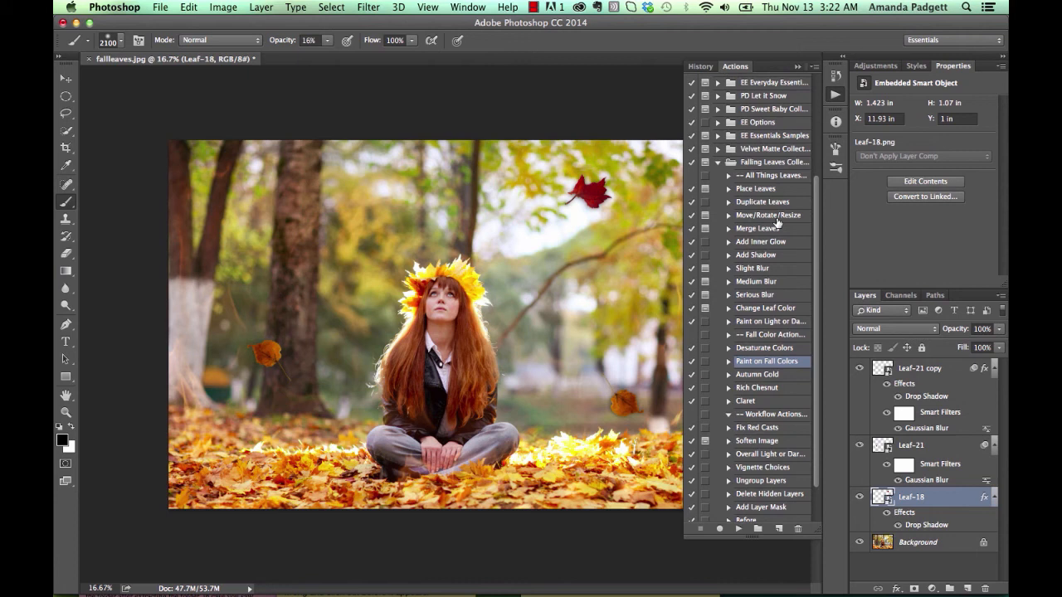
{"action": "left_click", "coordinate": [778, 228]}
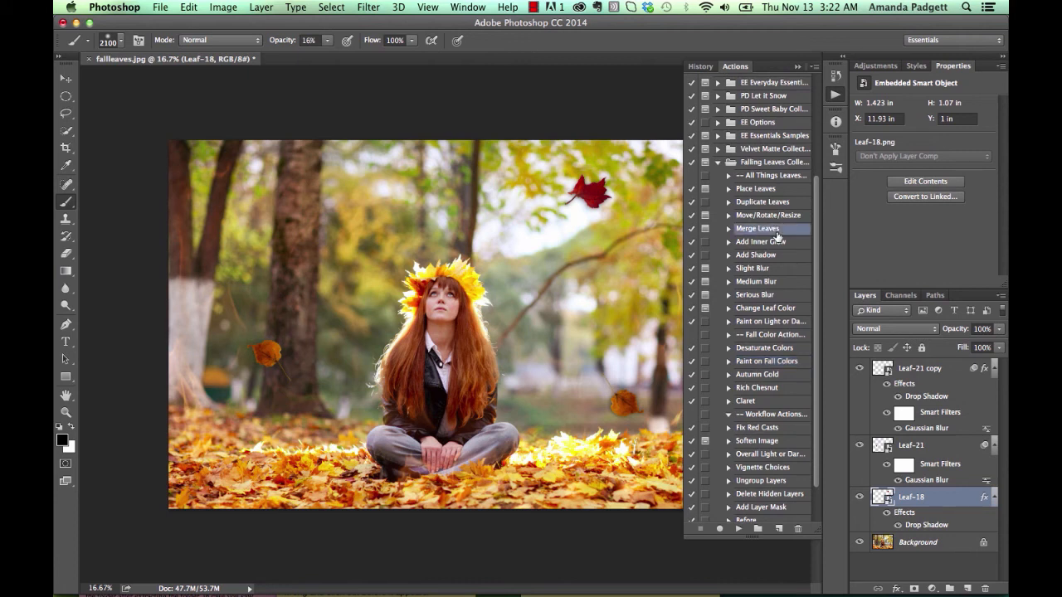
{"action": "left_click", "coordinate": [708, 66]}
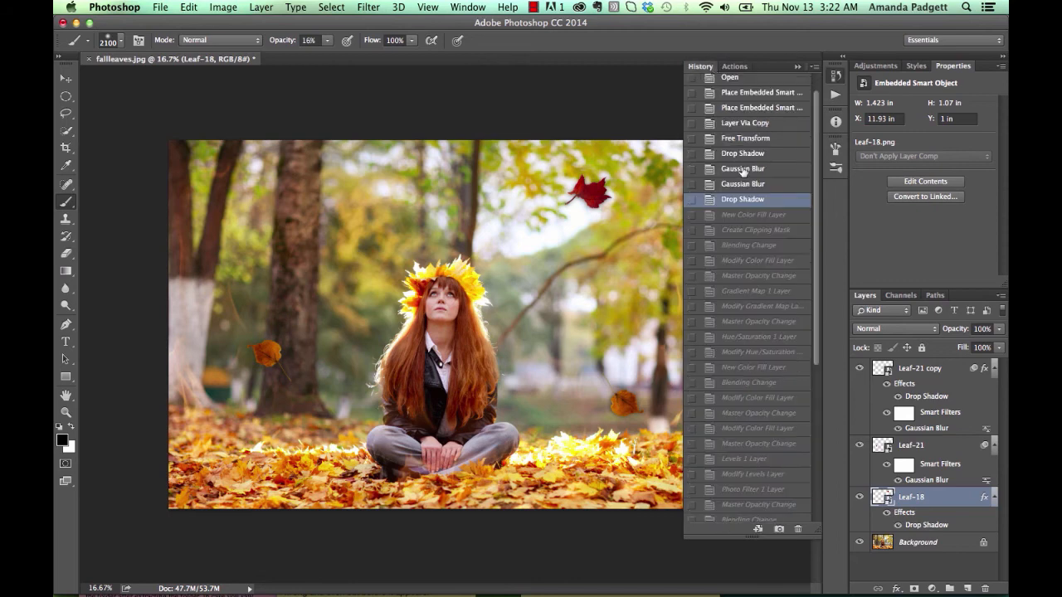
{"action": "scroll", "coordinate": [744, 171], "scroll_direction": "up", "scroll_amount": 1}
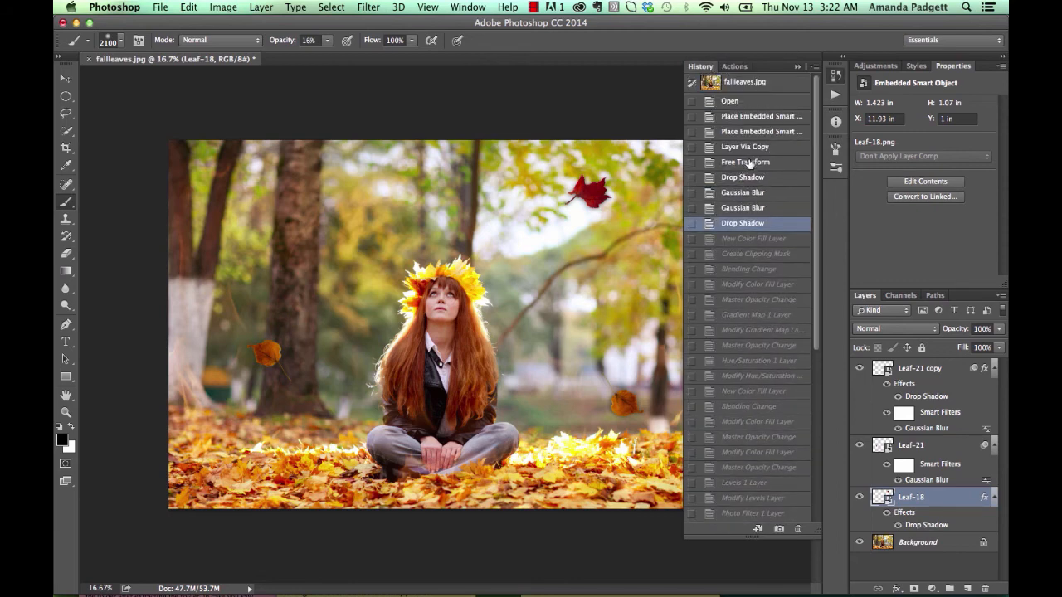
{"action": "left_click", "coordinate": [751, 162]}
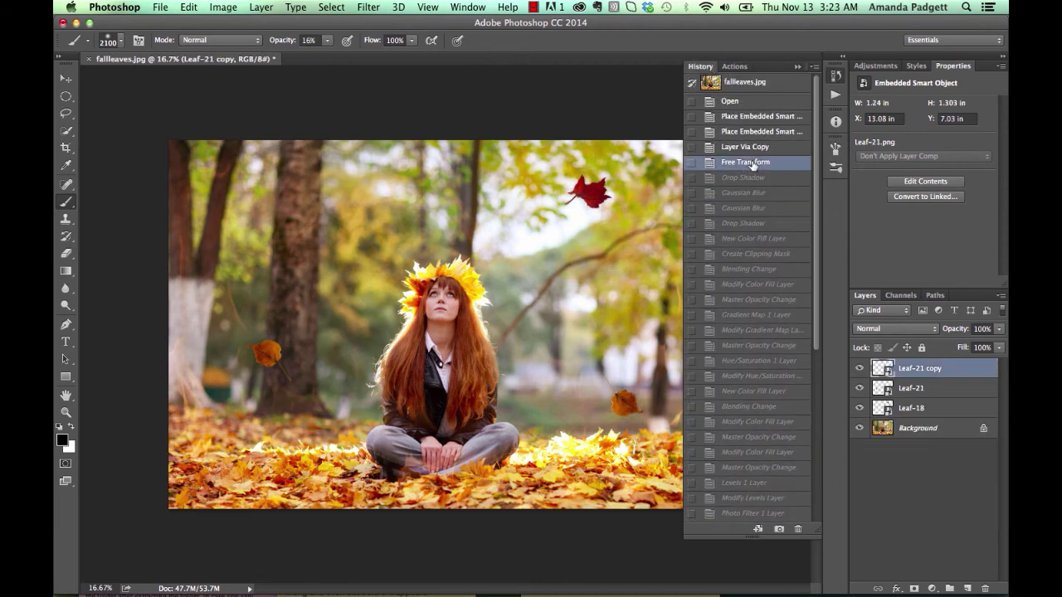
Select the Leaf-21 copy, Leaf-21 and Leaf-18 layers together and combine them with the Merge Leaves action
{"action": "left_click", "coordinate": [734, 67]}
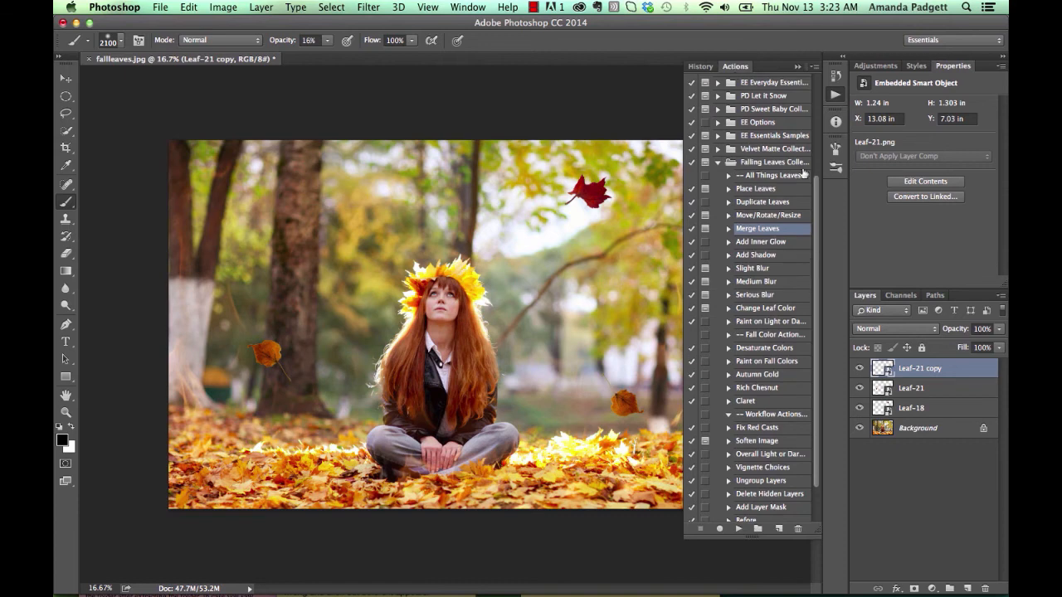
{"action": "left_click", "coordinate": [739, 528]}
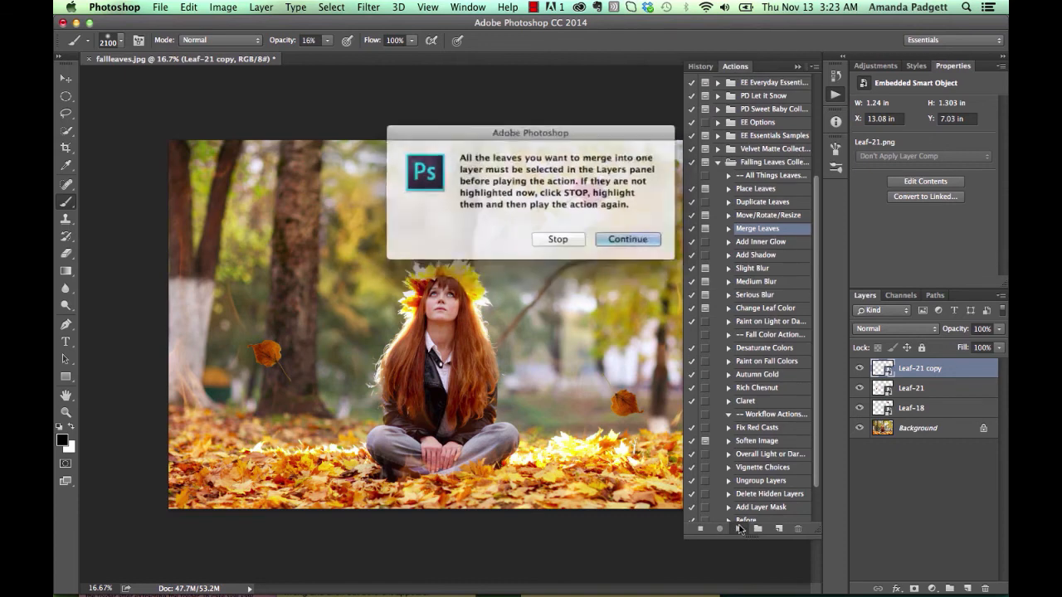
{"action": "left_click", "coordinate": [553, 239]}
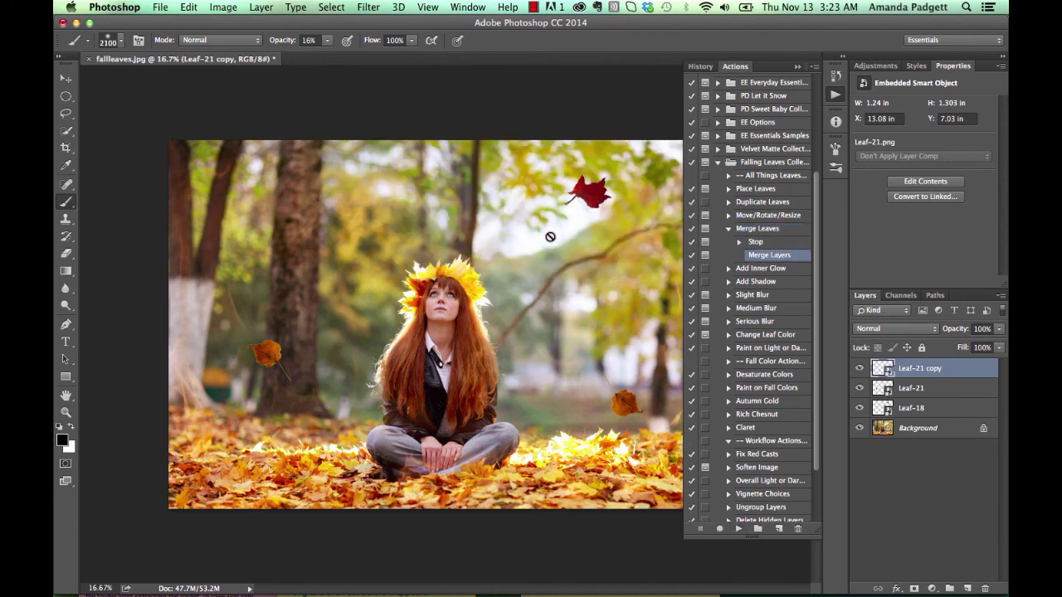
{"action": "left_click", "coordinate": [916, 407], "text": "shift"}
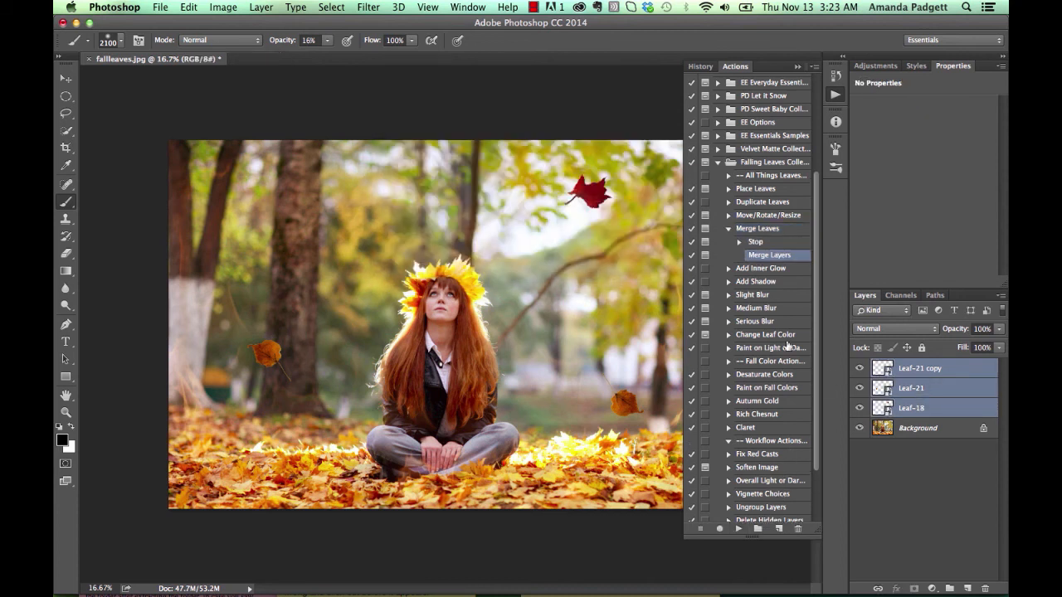
{"action": "left_click", "coordinate": [765, 231]}
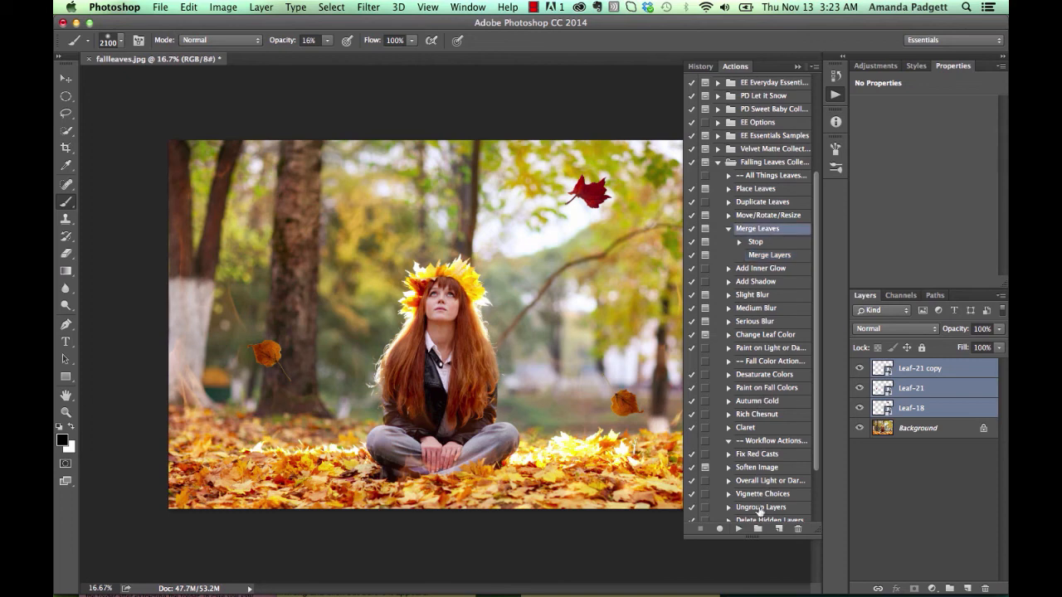
{"action": "left_click", "coordinate": [738, 529]}
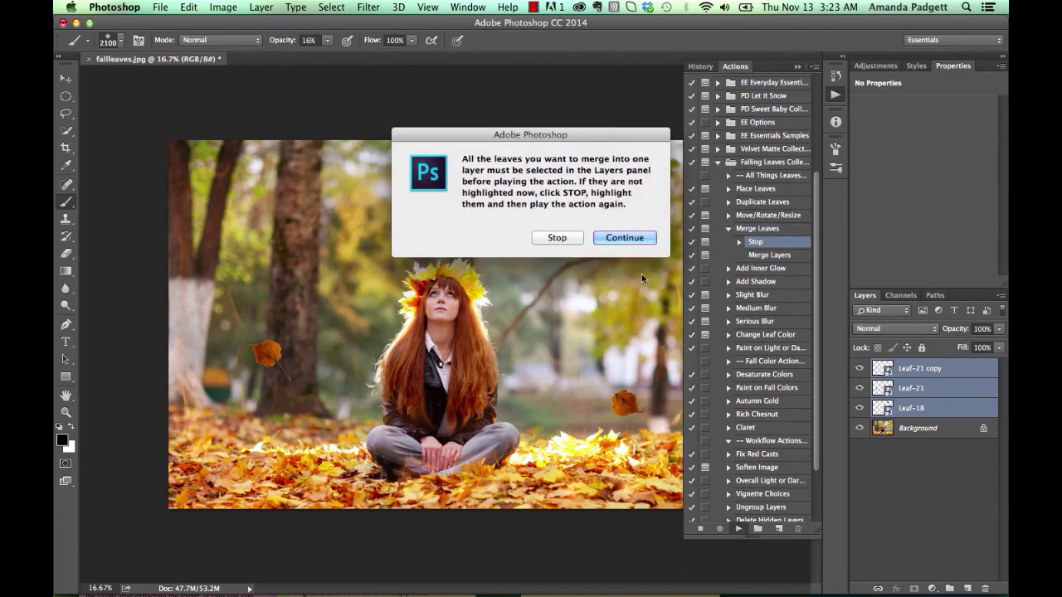
{"action": "left_click", "coordinate": [634, 238]}
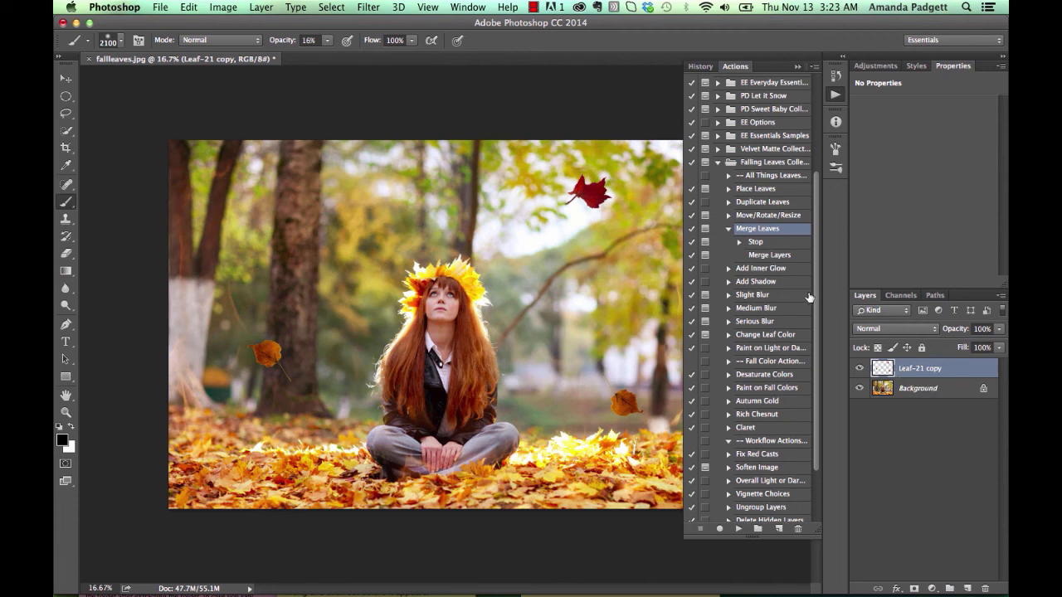
Run the Slight Blur action on the merged leaves layer with a Gaussian Blur radius of 2.2 pixels
{"action": "left_click", "coordinate": [769, 299]}
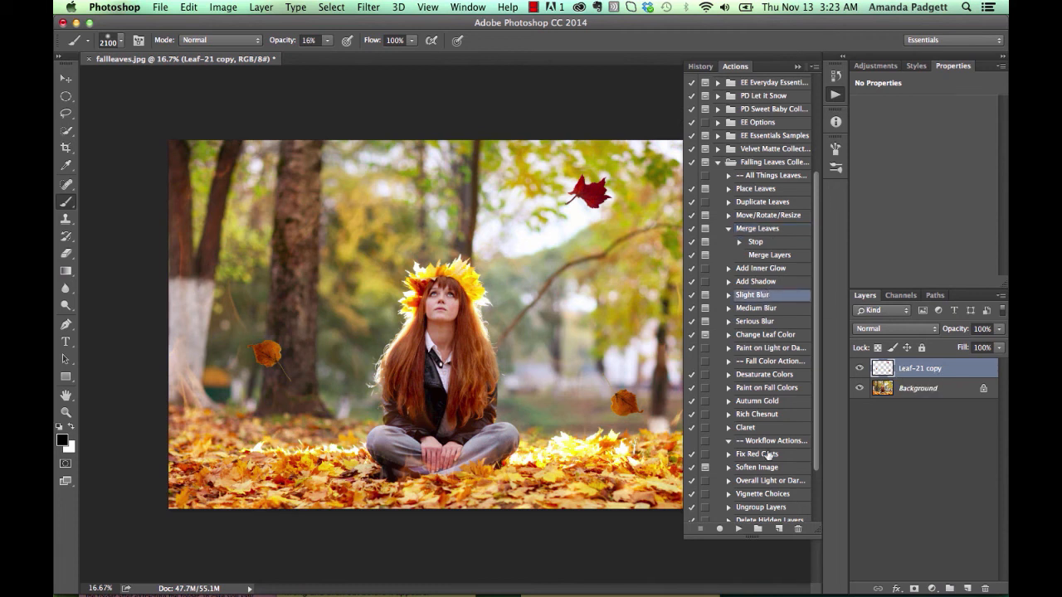
{"action": "left_click", "coordinate": [739, 528]}
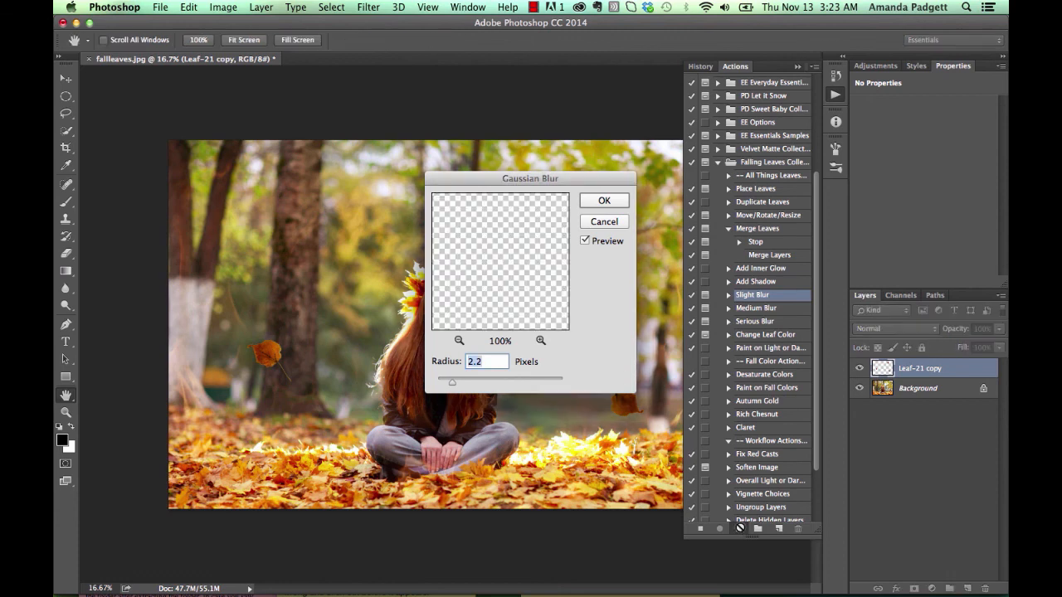
{"action": "left_click", "coordinate": [607, 200]}
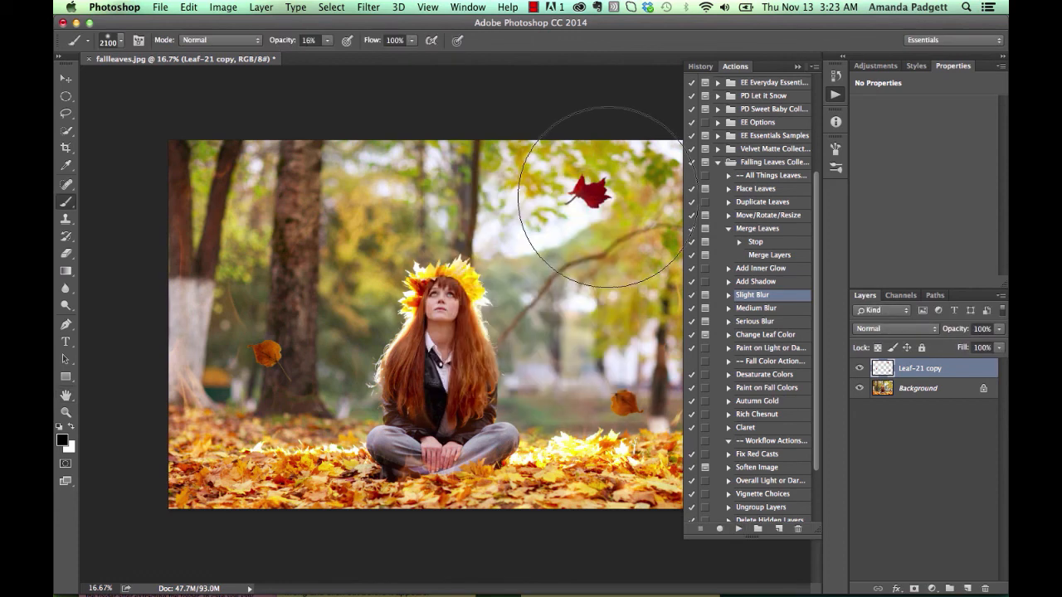